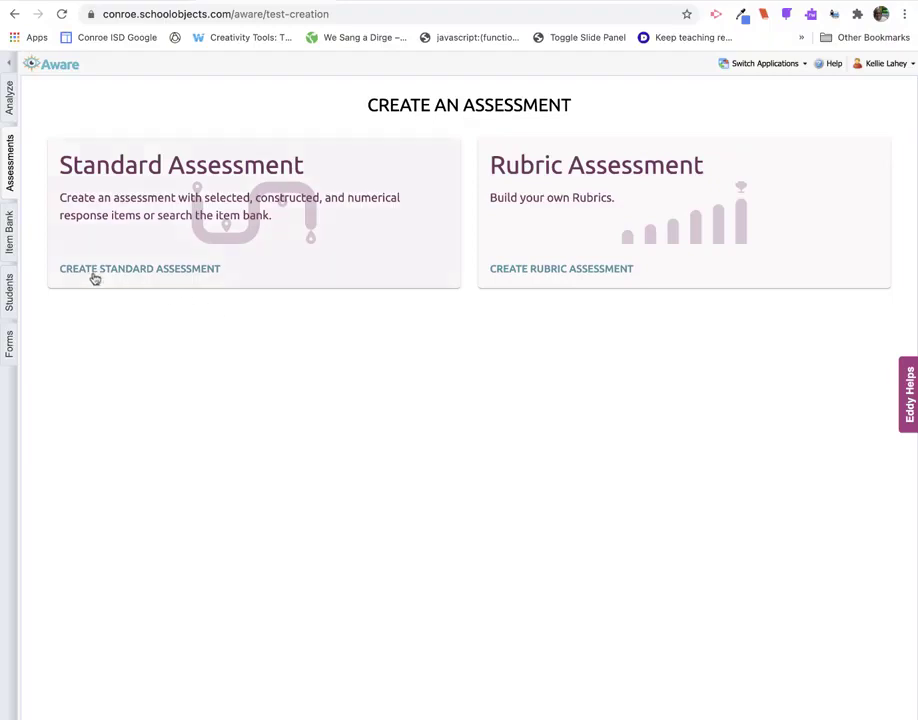
Start a standard assessment and title it "Collins 20-21 6th grade Social Studies Mexico, Central America, and Carribean".
left_click(184, 272)
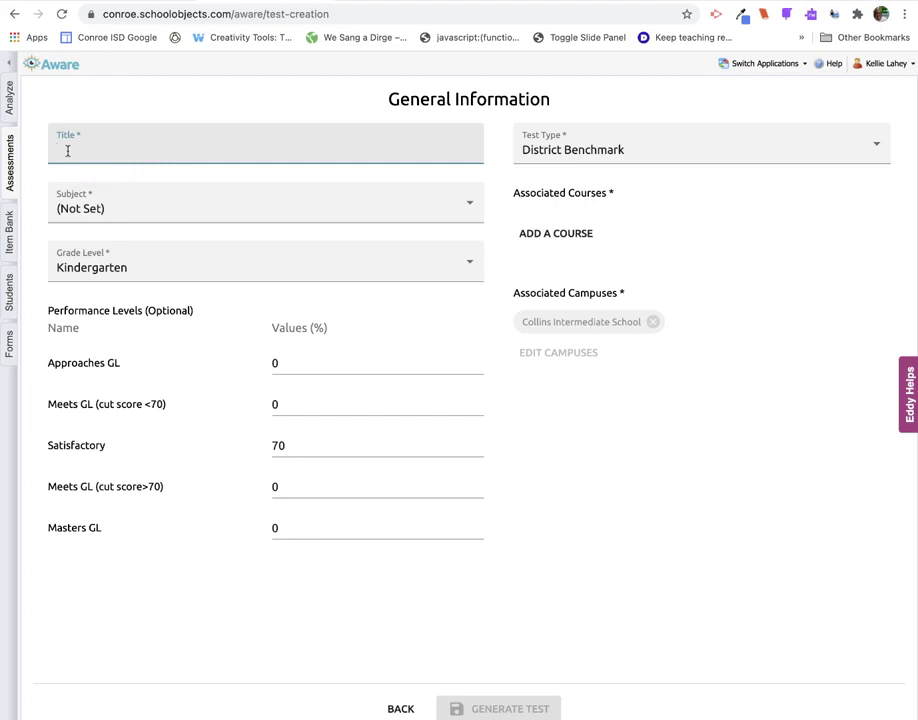
type("Collins 20-21")
type("6th grade Social Stude")
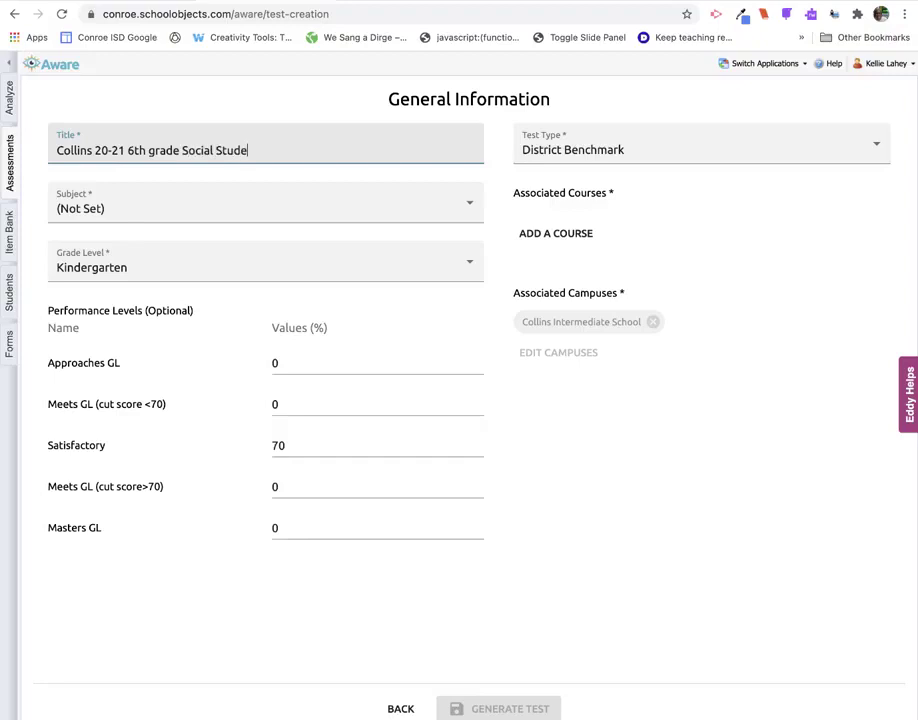
key("BackSpace")
type("ies")
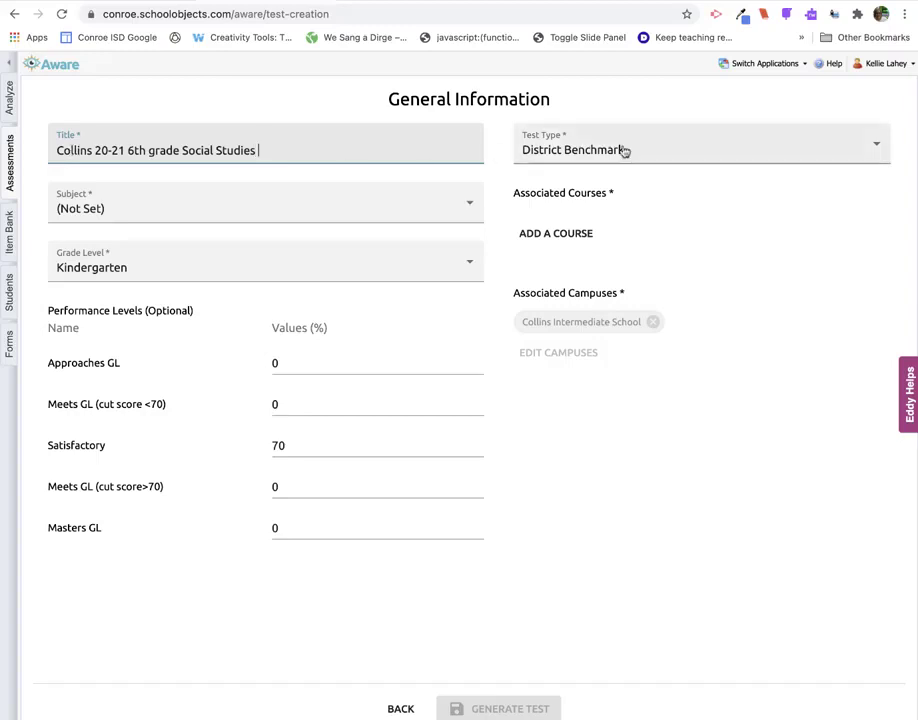
type("N")
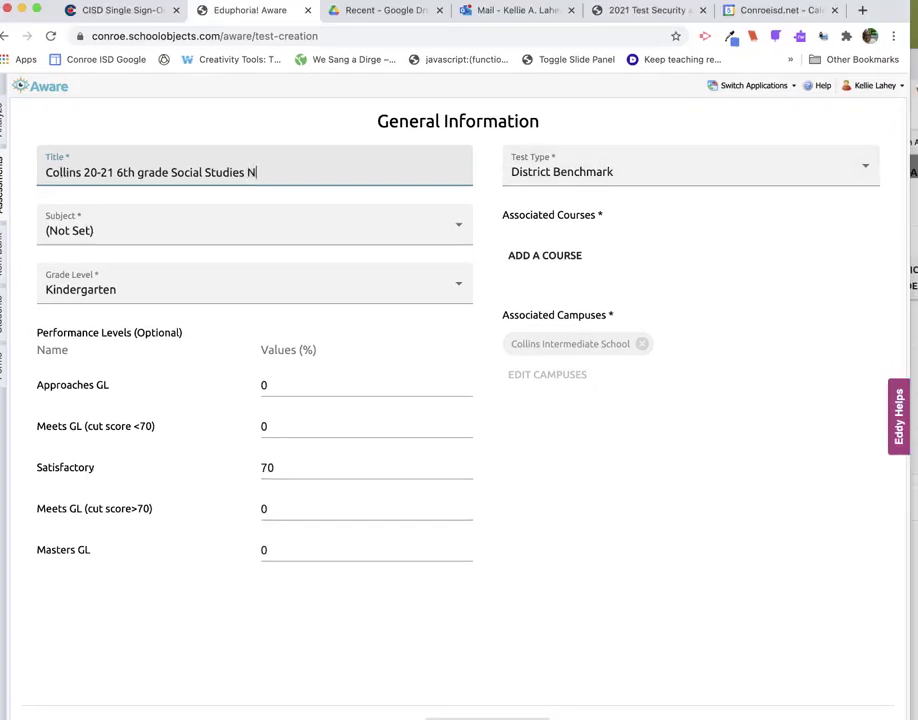
key("BackSpace")
type("Mexico, Central ")
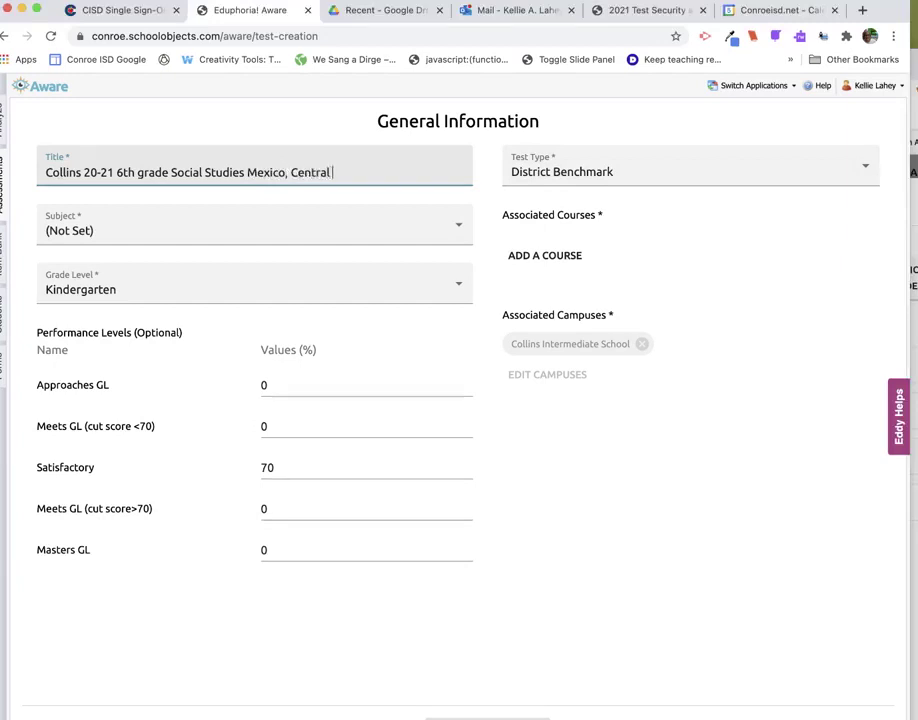
type("America, and Carribean")
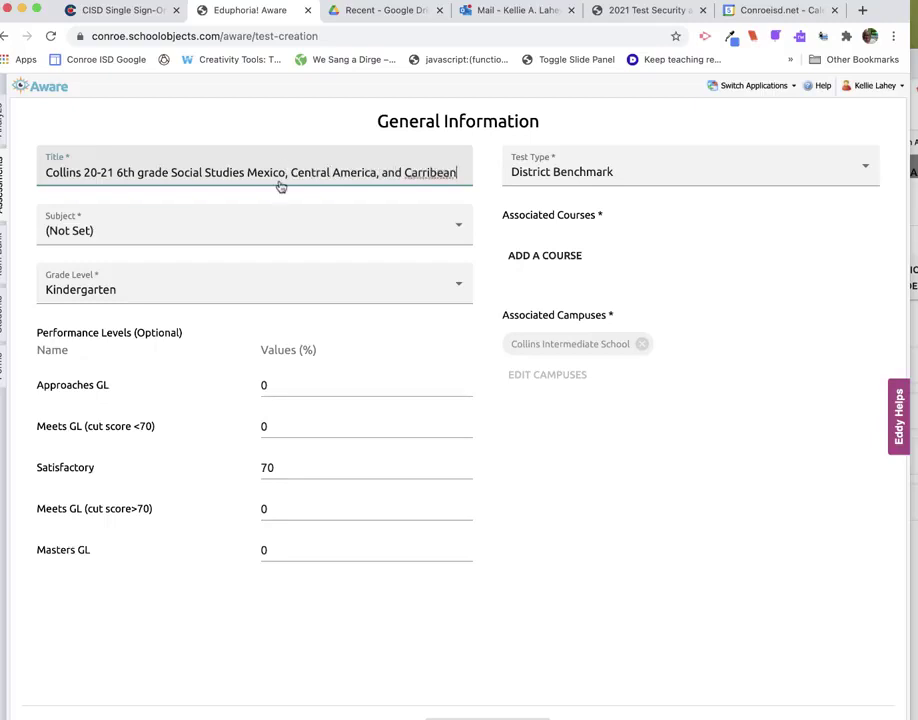
Set the assessment's subject to Social Studies, grade level to Sixth and test type to Campus Assessment.
left_click(381, 236)
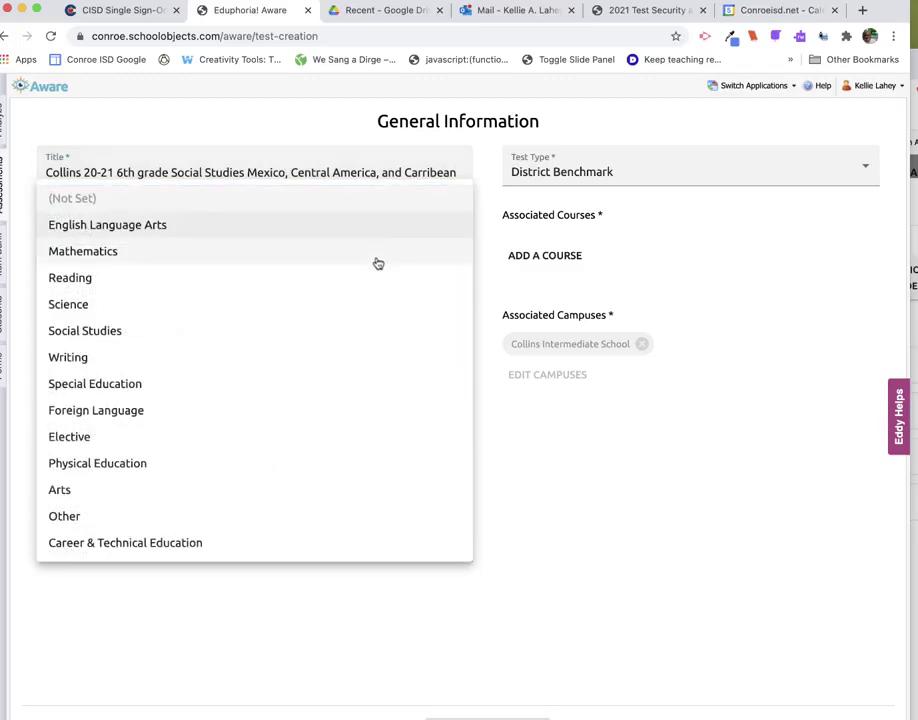
left_click(359, 330)
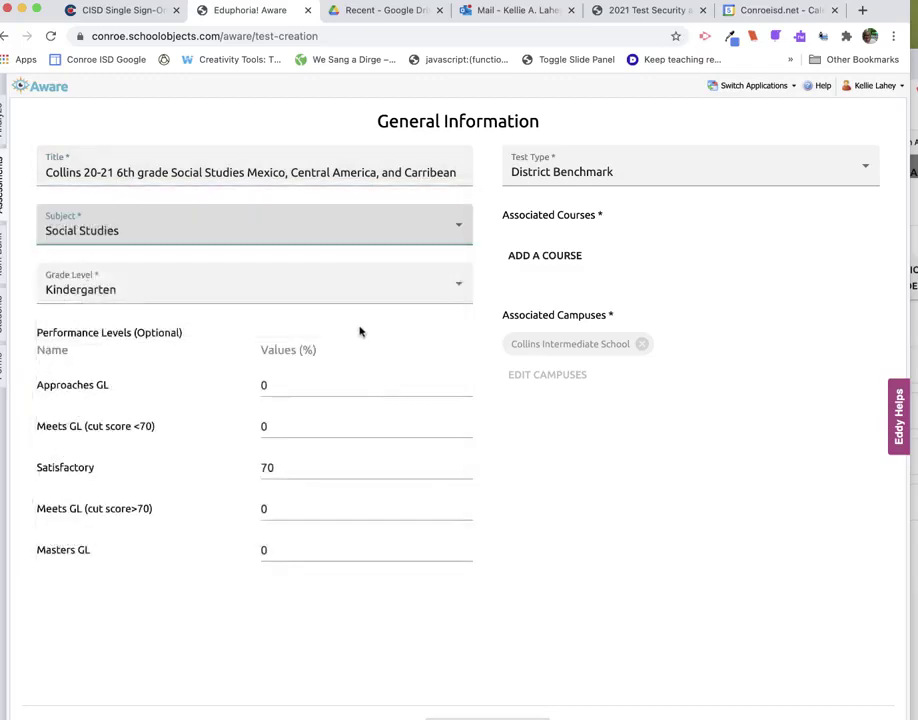
left_click(416, 291)
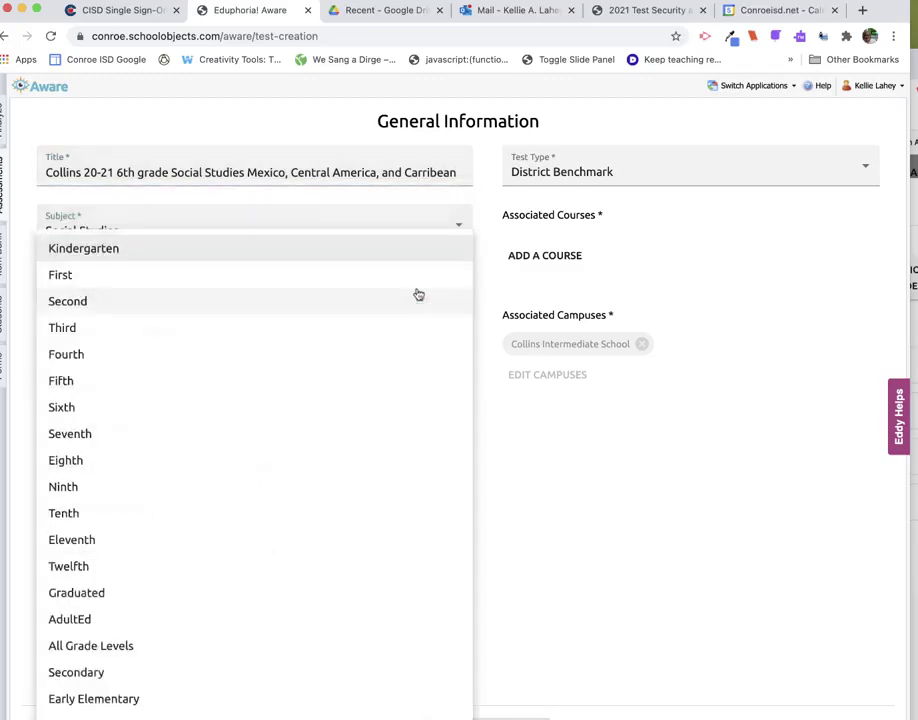
left_click(412, 407)
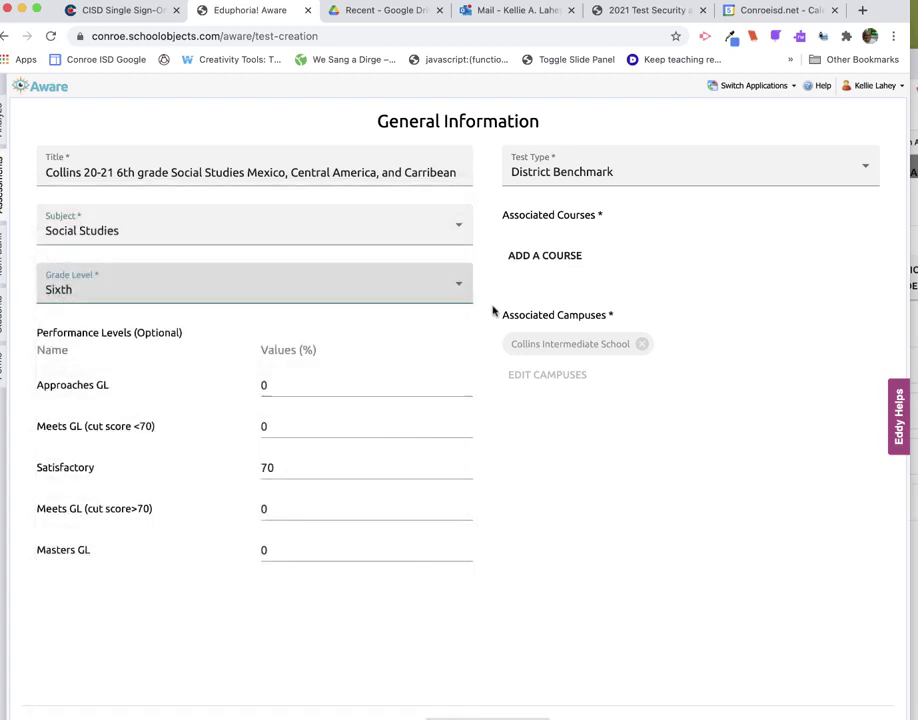
left_click(727, 168)
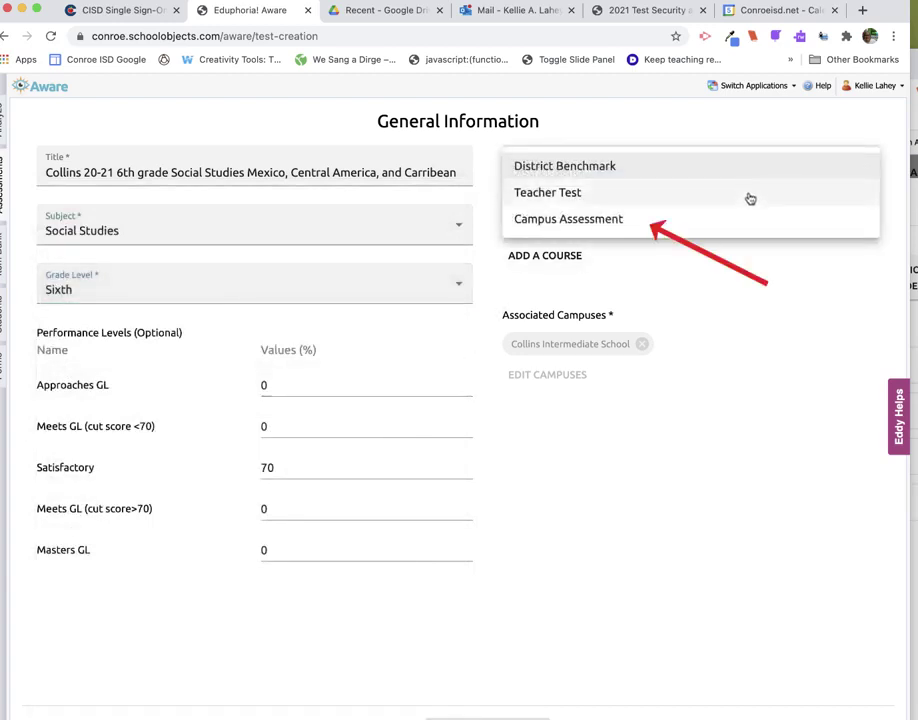
left_click(703, 224)
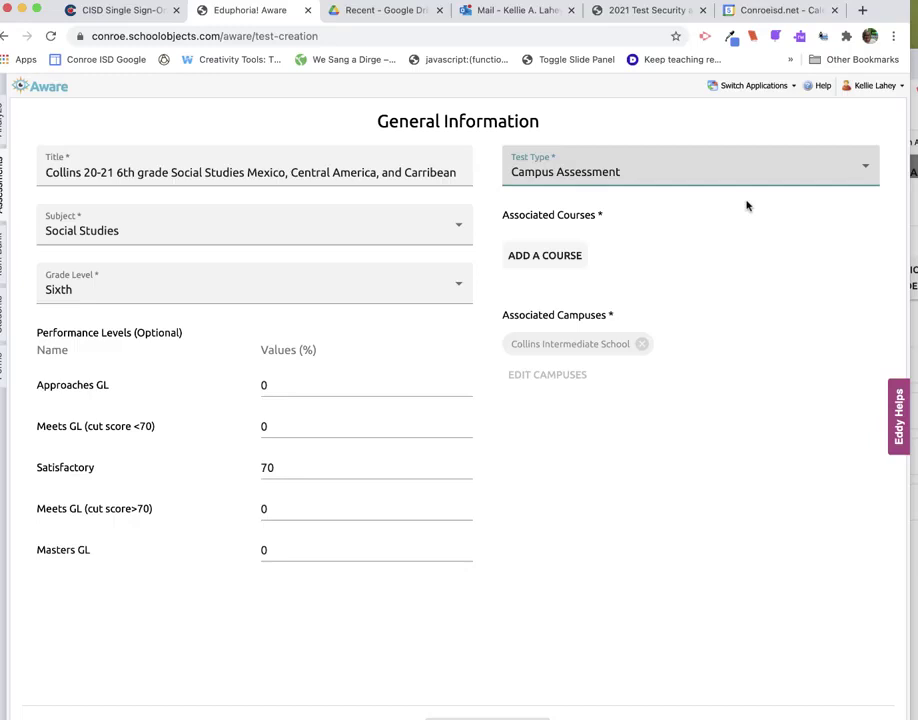
Associate the intermediate sixth-grade course "Social Studies, Grade 6" with the assessment and generate the test.
left_click(564, 261)
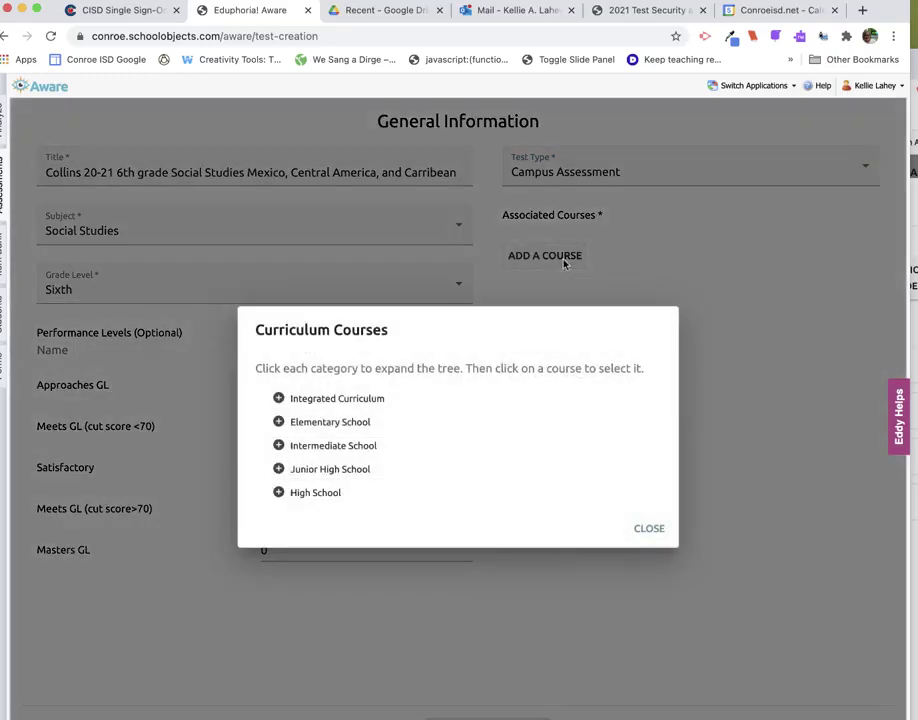
left_click(280, 445)
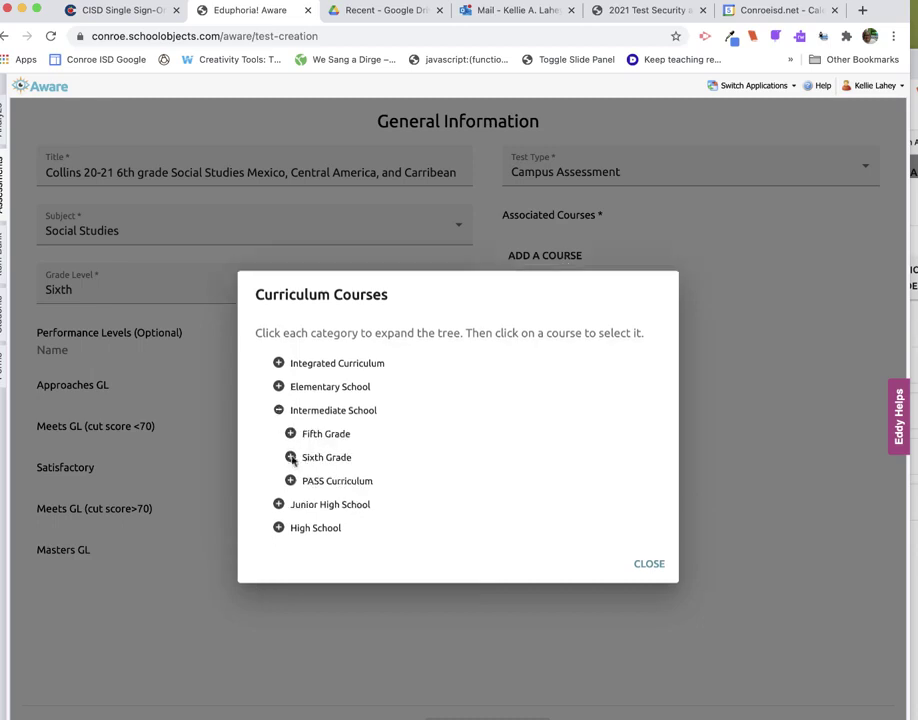
left_click(290, 457)
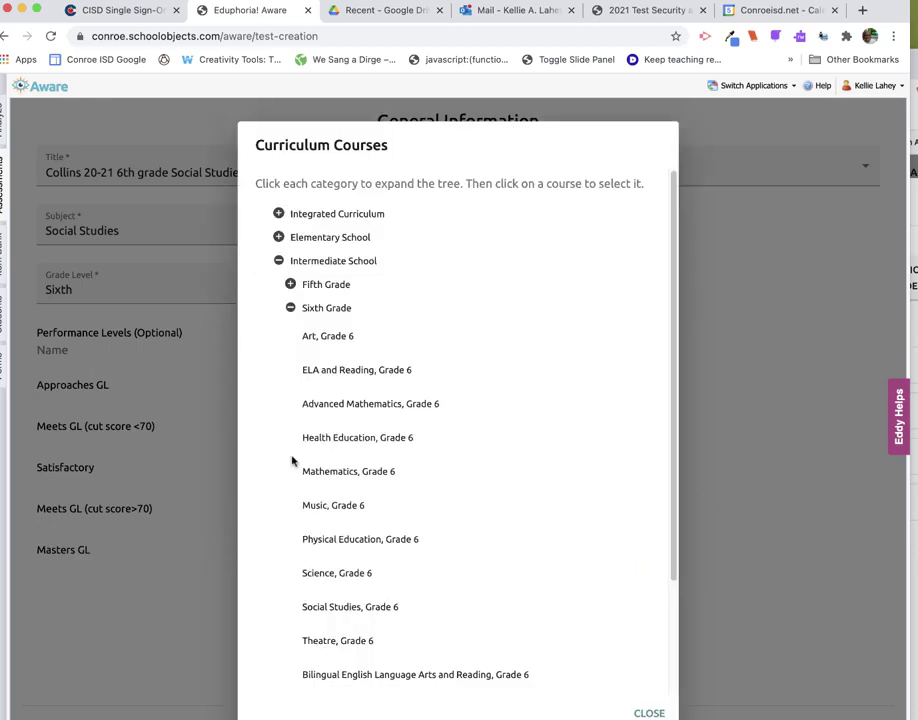
left_click(355, 607)
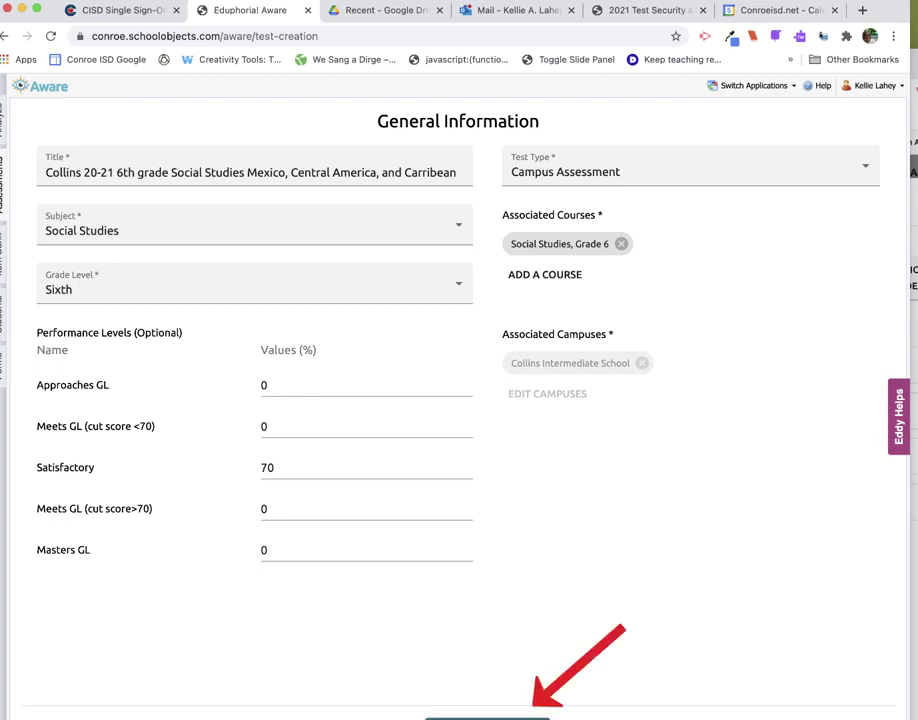
left_click(502, 718)
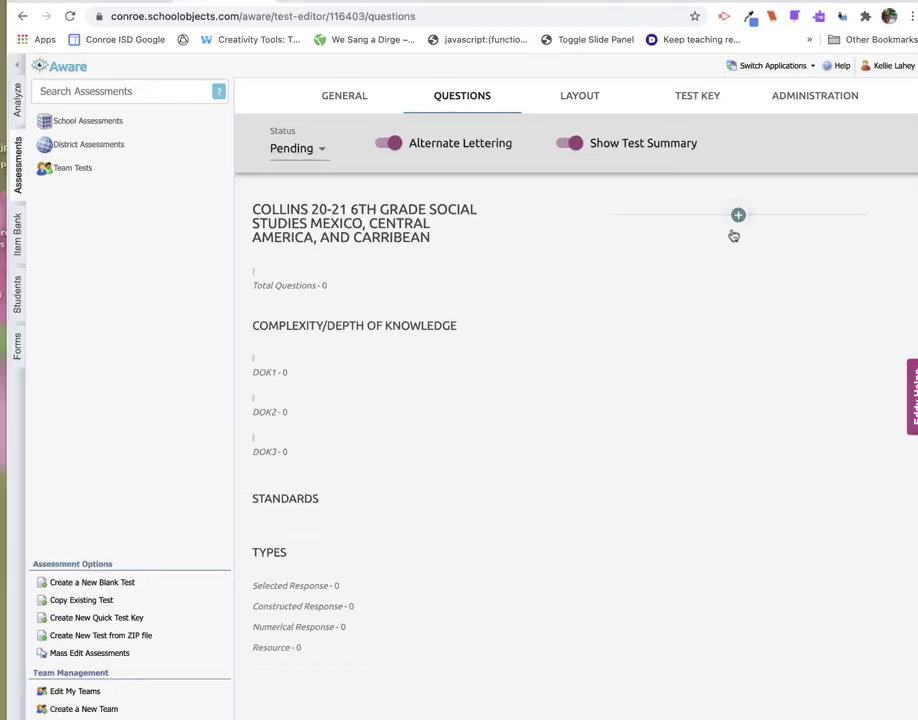
Add a new selected-response item with the question text "1. Which Disney princess lived in the sea?".
left_click(739, 216)
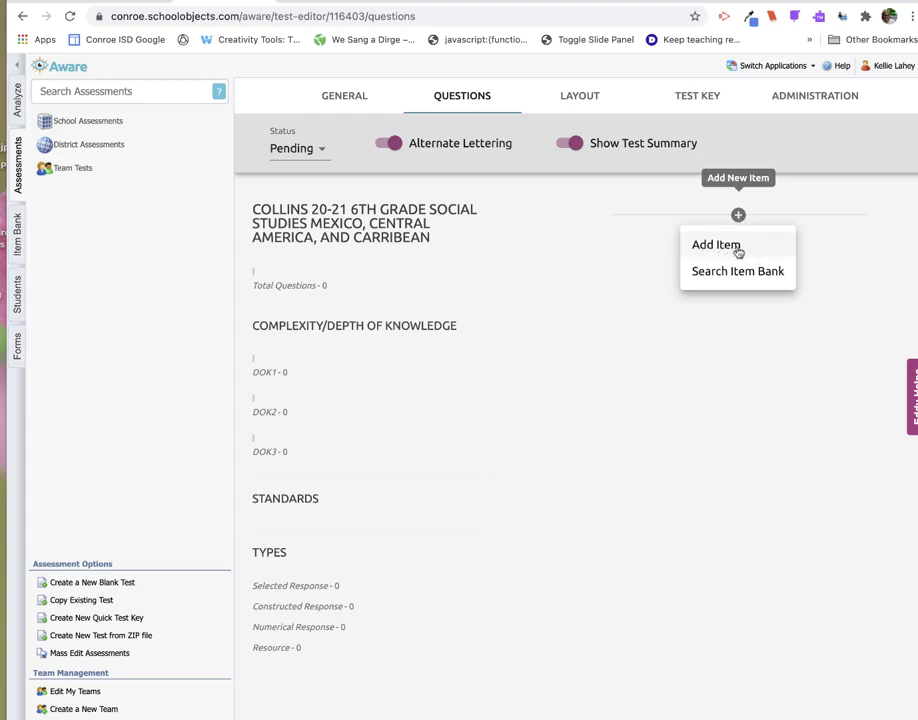
left_click(727, 248)
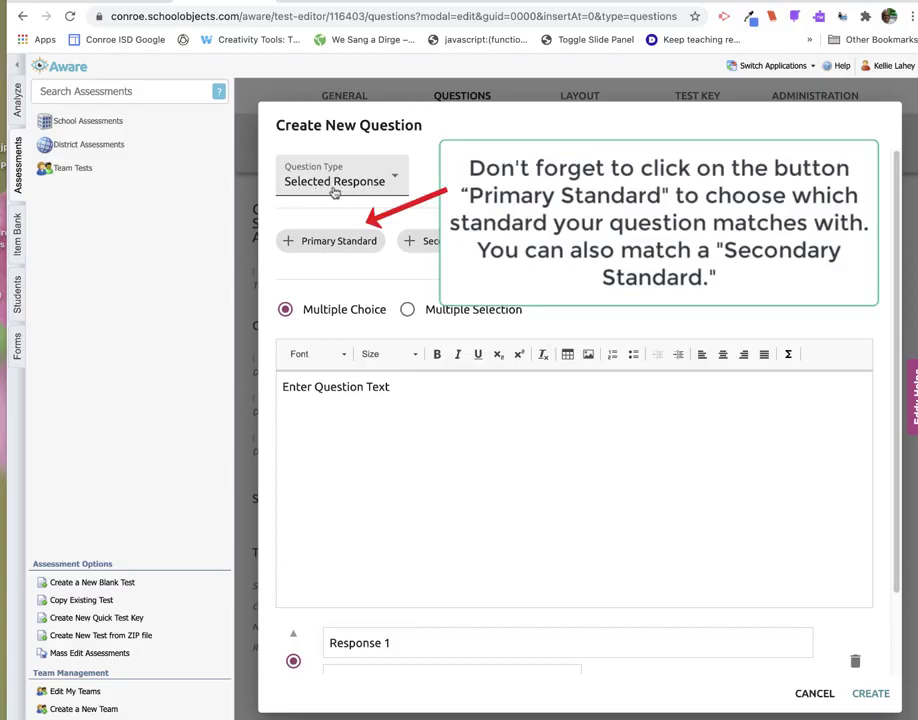
left_click_drag(400, 387, 276, 393)
type("1. Which Disney princess lived in the sea?")
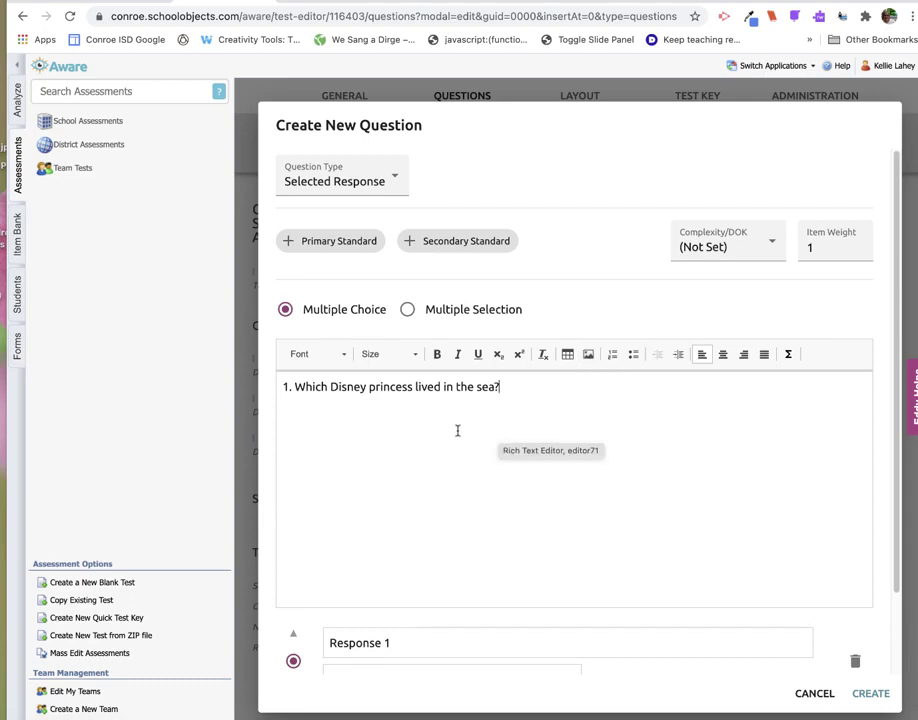
Enter three answer responses for the princess question in this order: Belle, Ariel and Tiara.
scroll(896, 383, "down", 2)
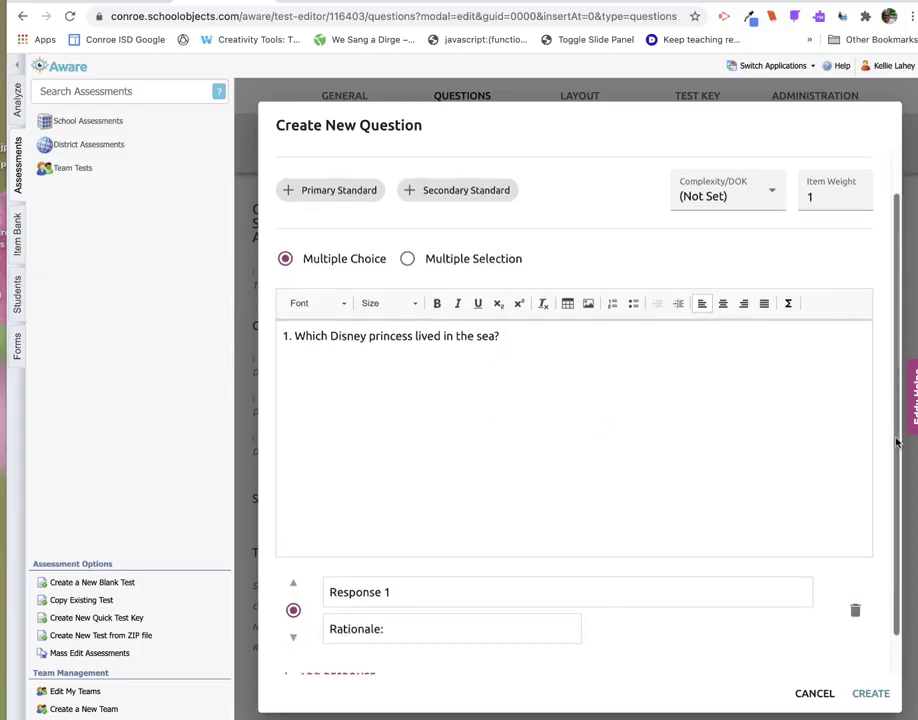
left_click_drag(441, 546, 320, 551)
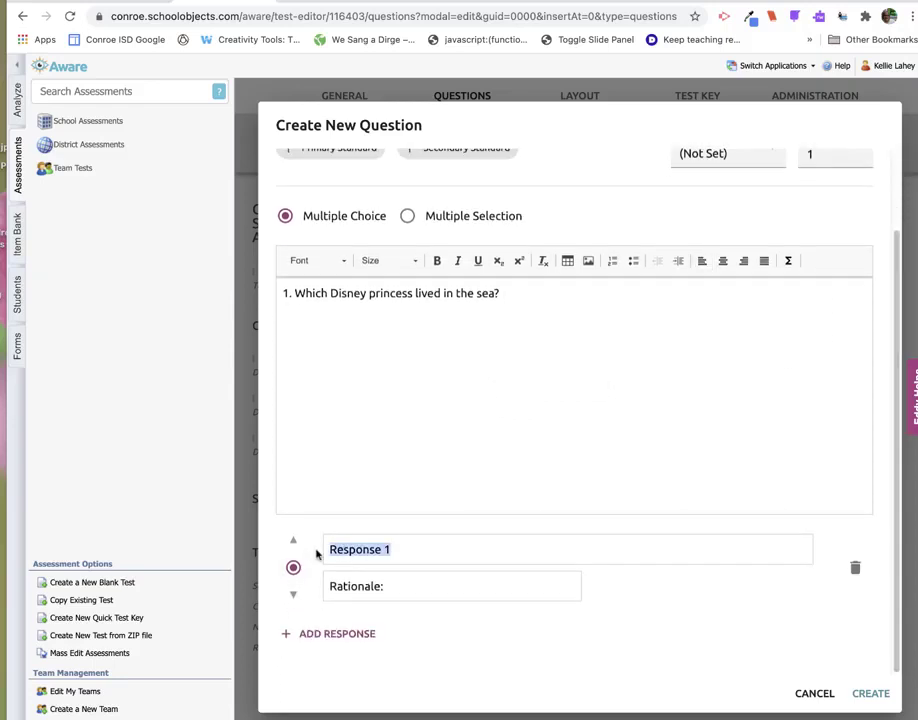
key("BackSpace")
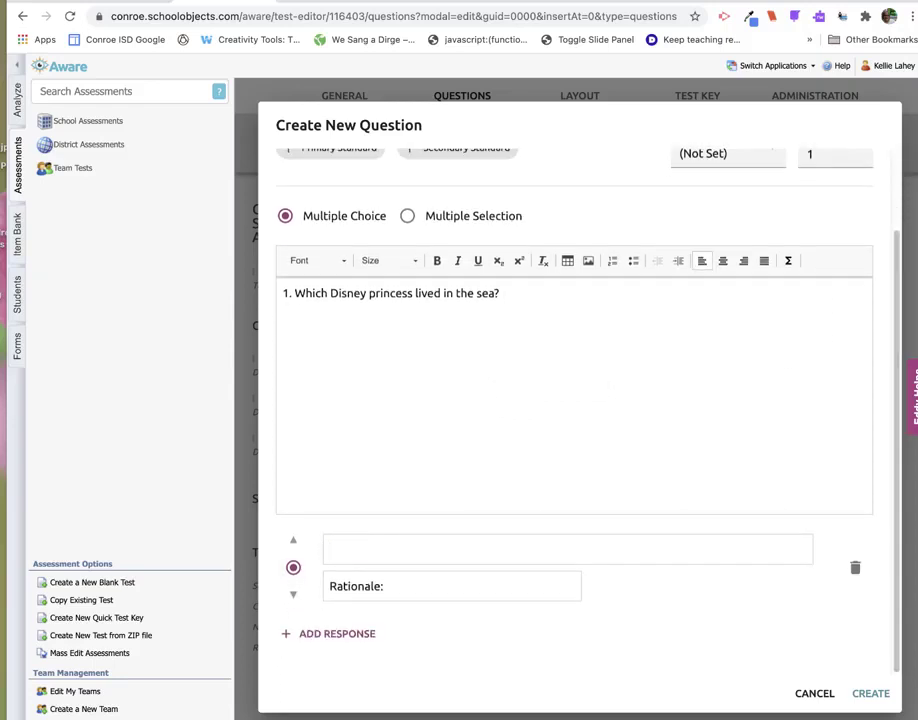
type("Belle")
left_click(354, 637)
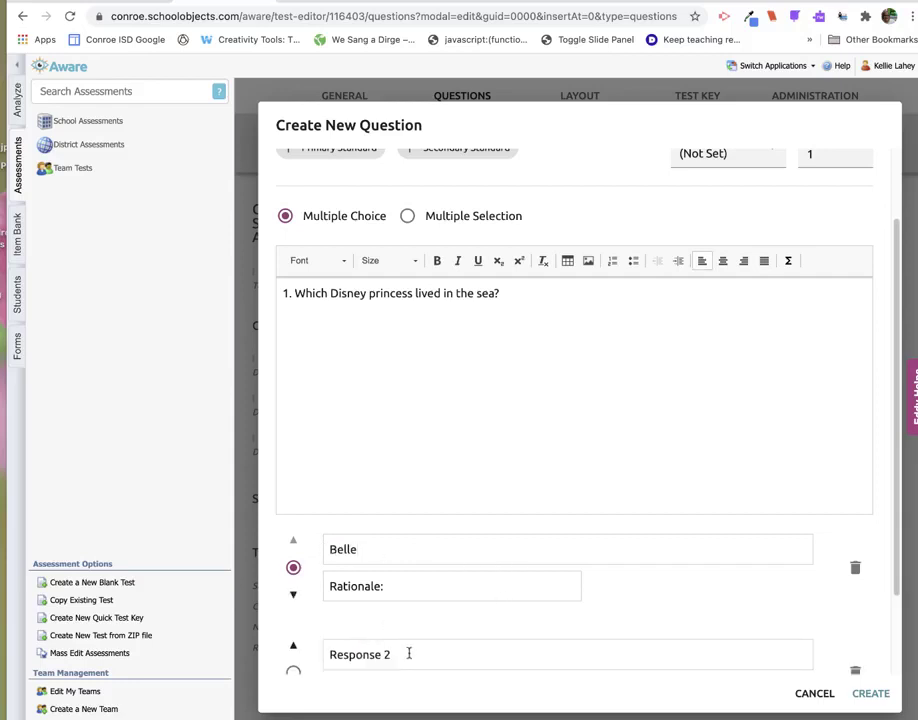
left_click_drag(410, 652, 314, 658)
type("Ariel")
left_click_drag(893, 541, 891, 672)
left_click(341, 636)
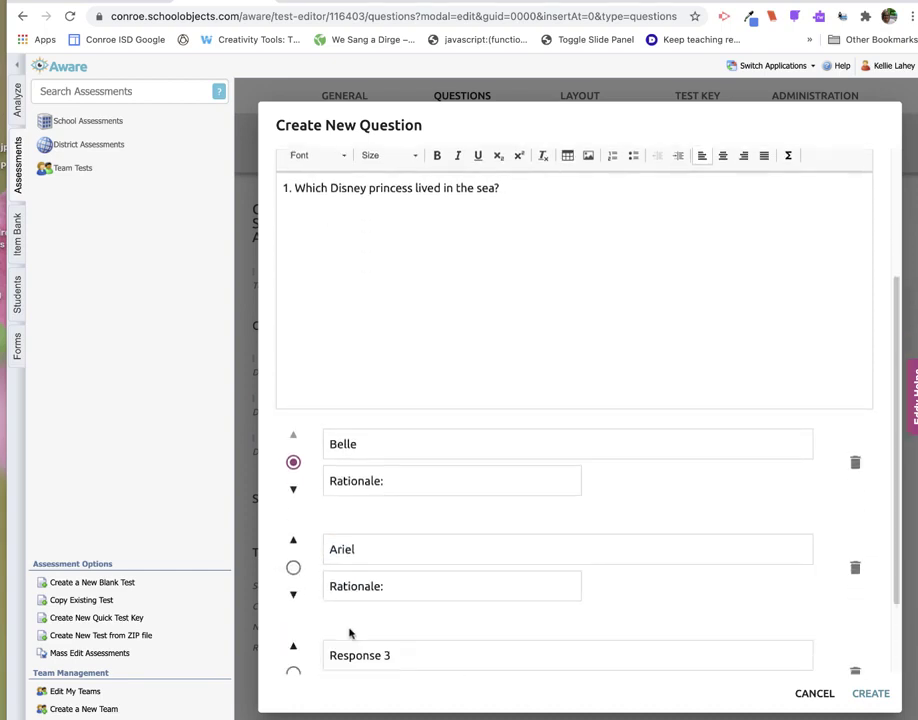
left_click_drag(404, 656, 324, 656)
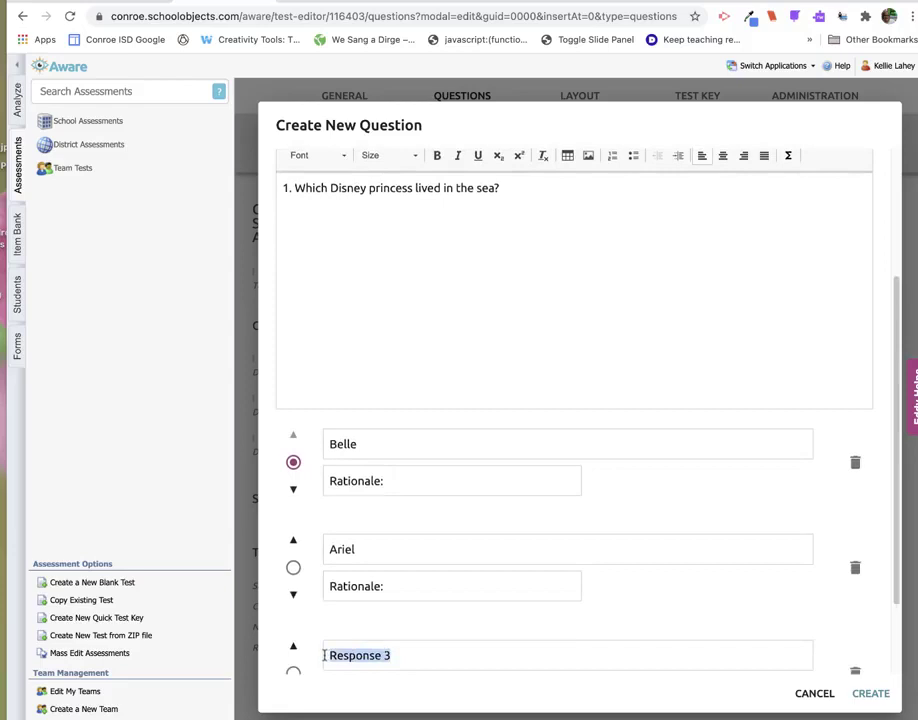
type("Tiara")
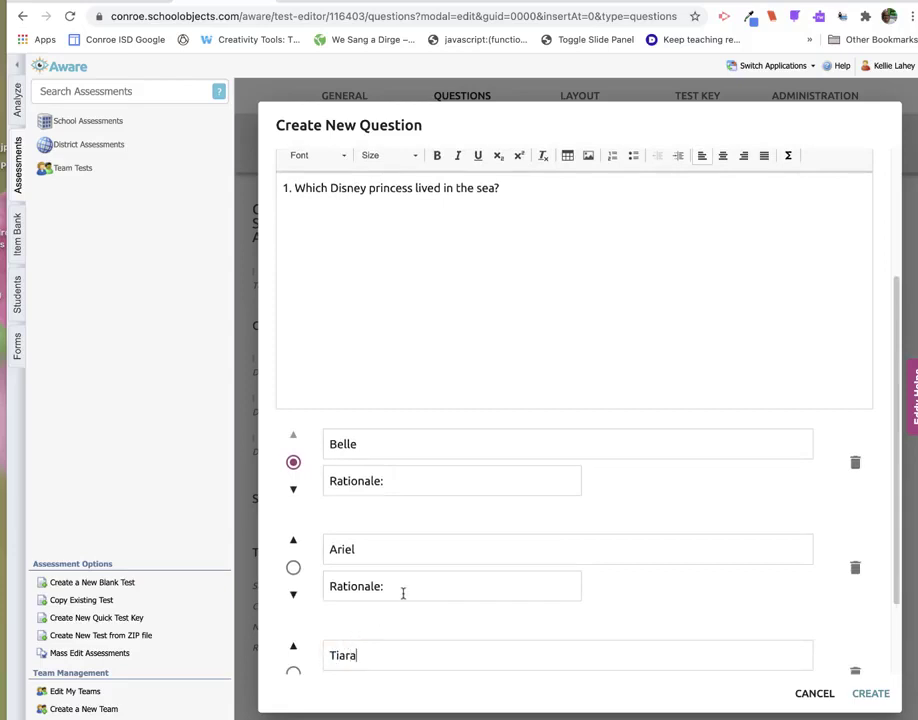
Mark Ariel as the correct response and create the question.
left_click(293, 570)
left_click(869, 694)
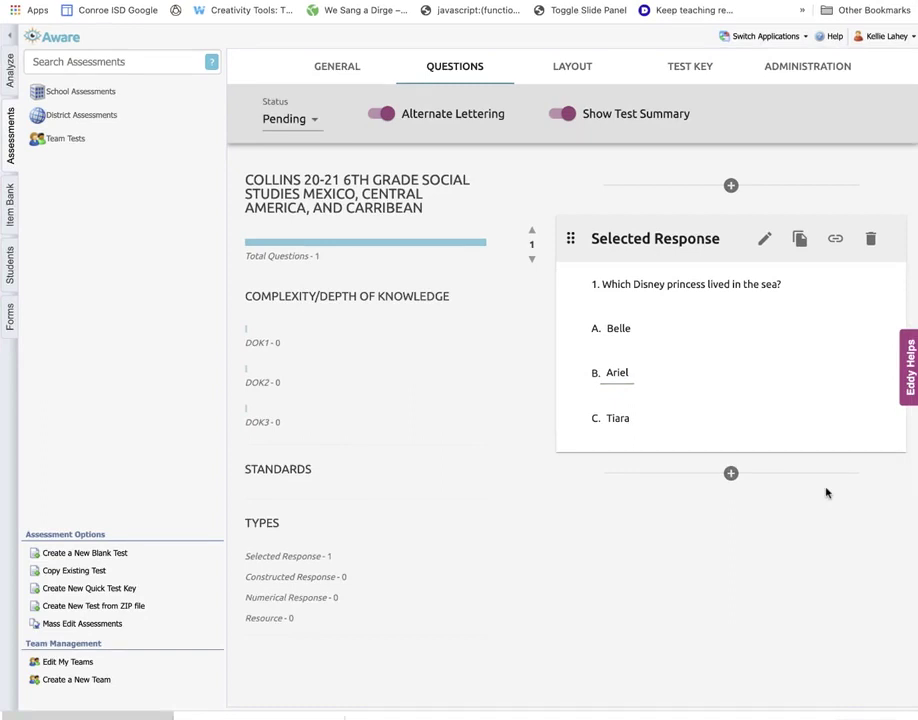
Add another new item below the first question and set its question type to Numerical Response.
left_click(731, 473)
left_click(729, 502)
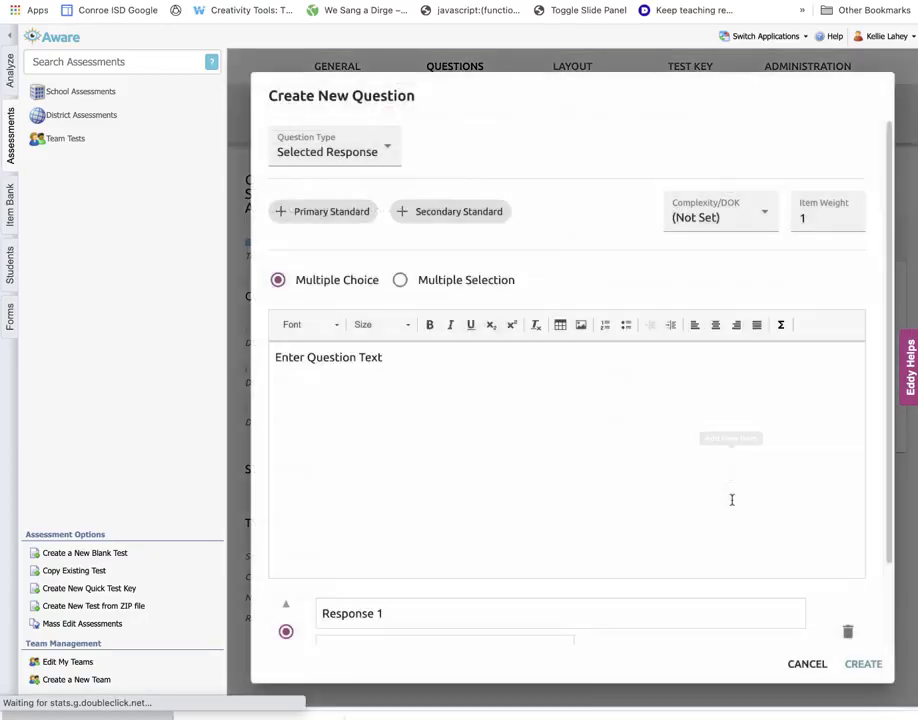
left_click(386, 149)
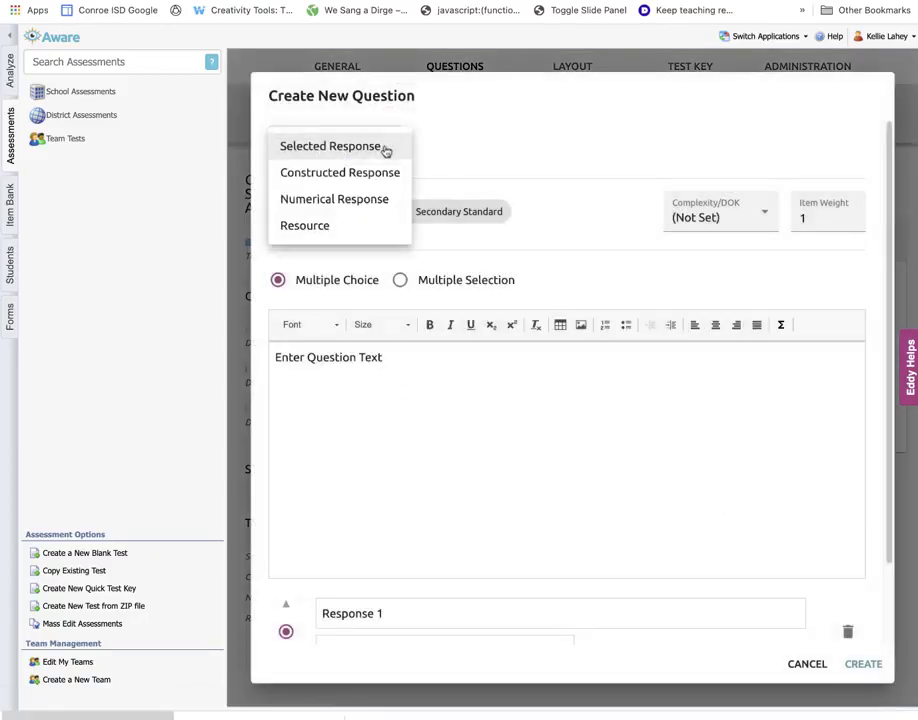
left_click(362, 201)
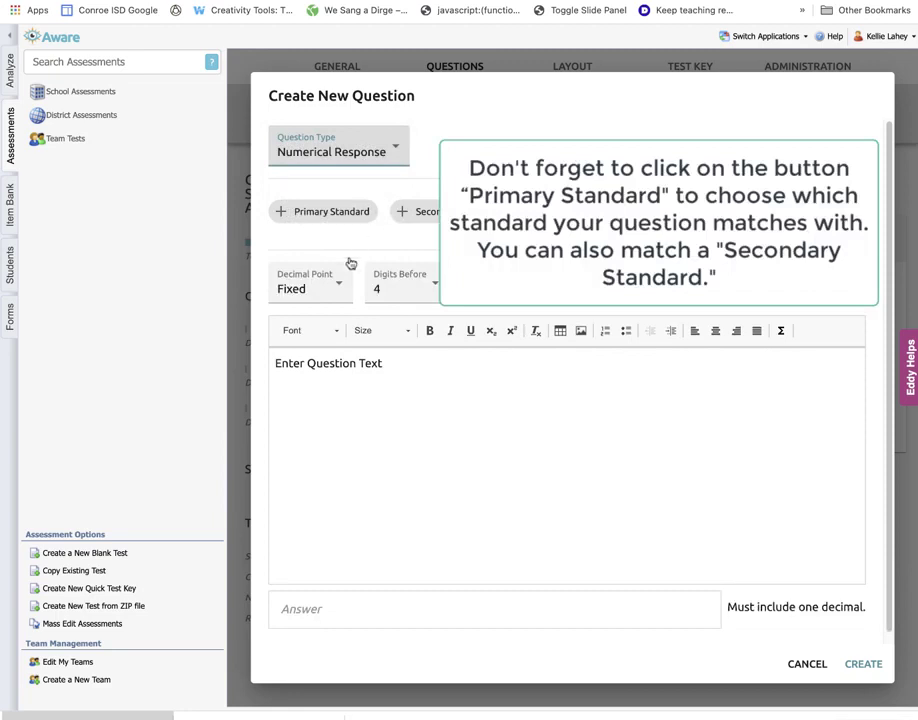
Configure the numerical answer with a Fixed decimal point and 4 digits before it, and allow negative values.
left_click(335, 288)
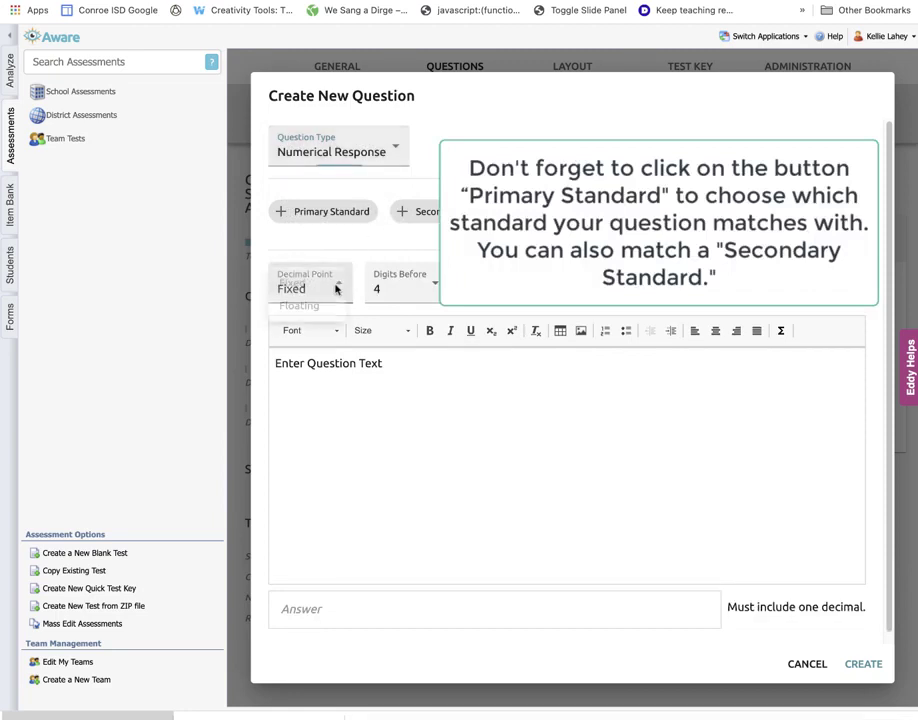
left_click(337, 285)
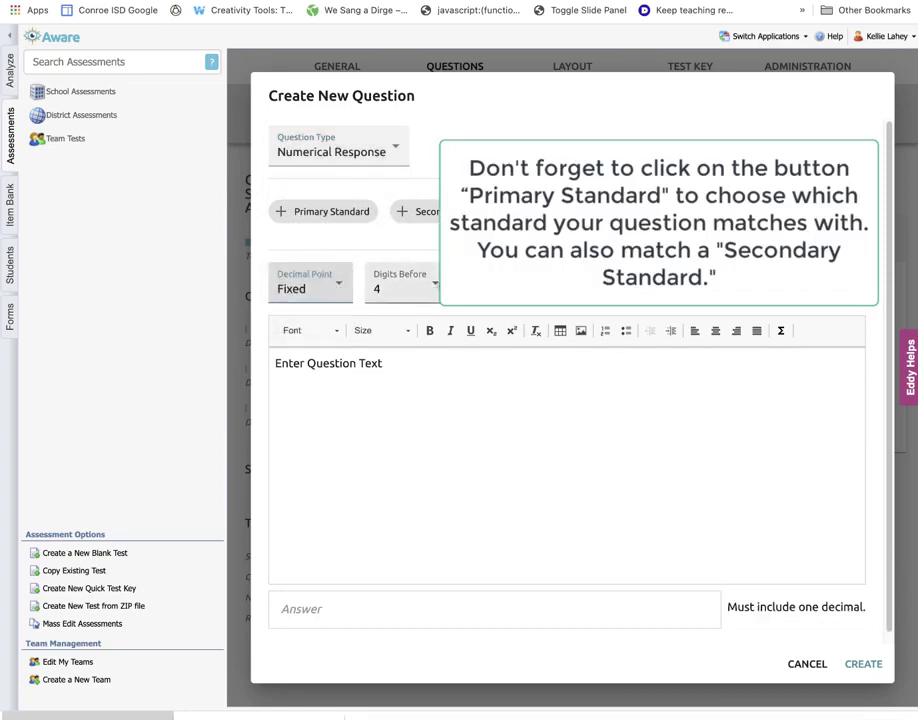
left_click(434, 286)
left_click(436, 283)
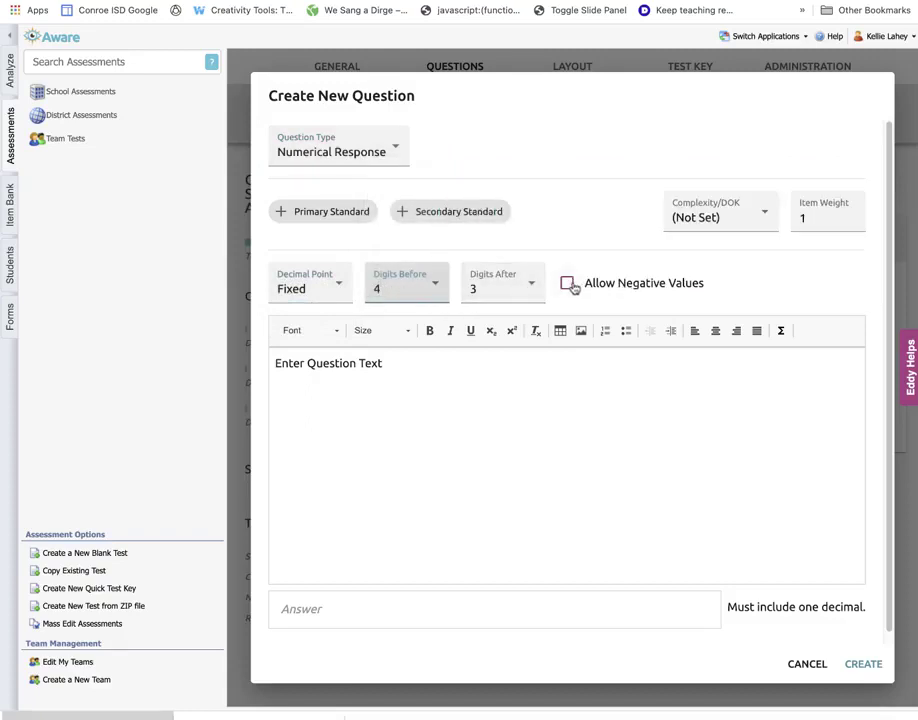
left_click(567, 284)
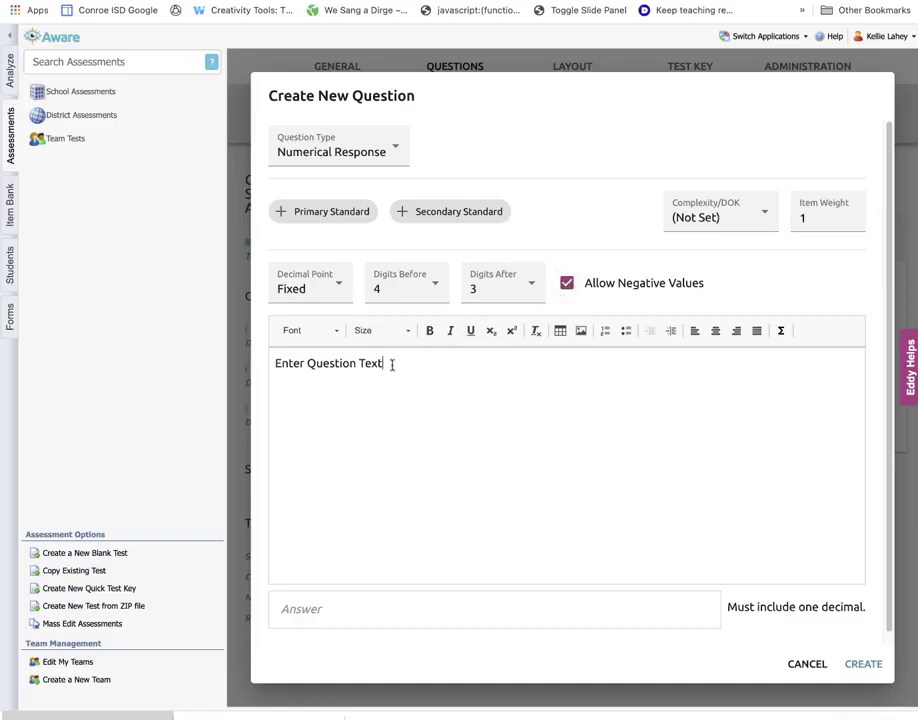
Replace the placeholder question text with a math expression containing the fraction m over 4.
left_click_drag(391, 363, 266, 367)
key("BackSpace")
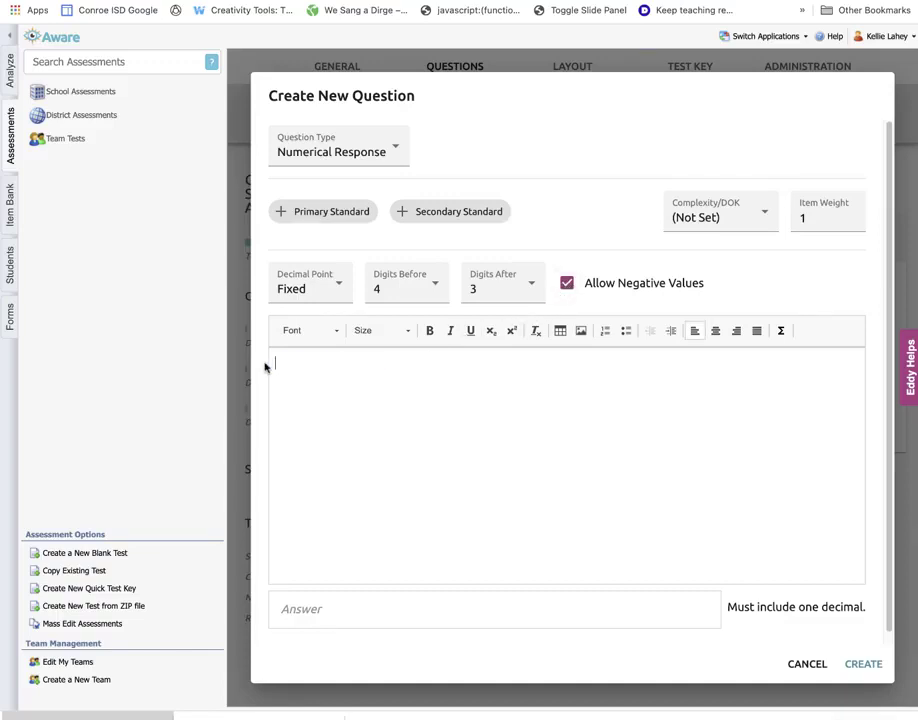
left_click(781, 331)
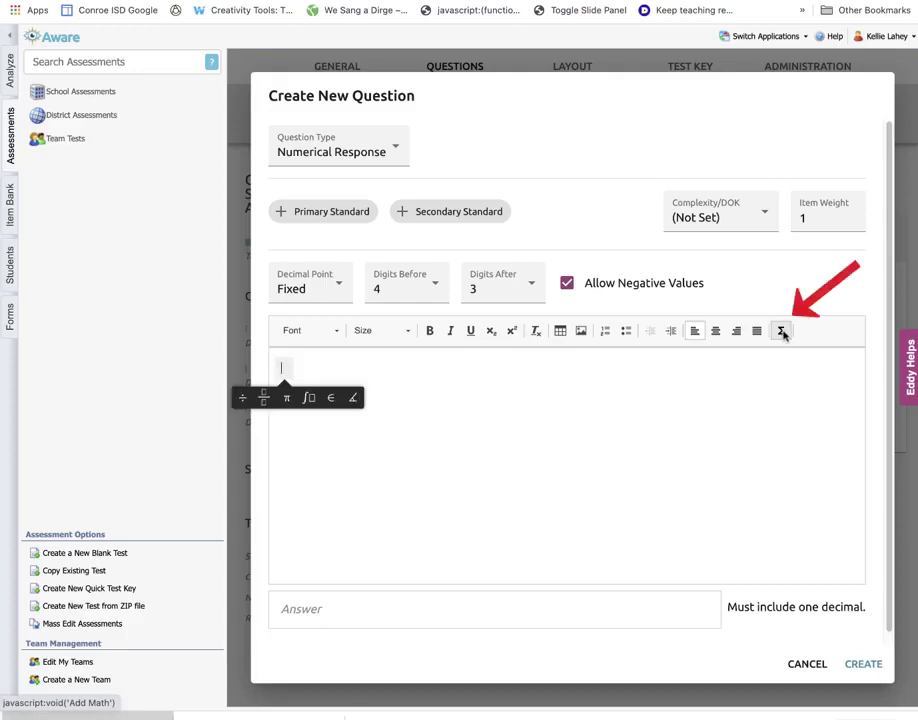
left_click(264, 397)
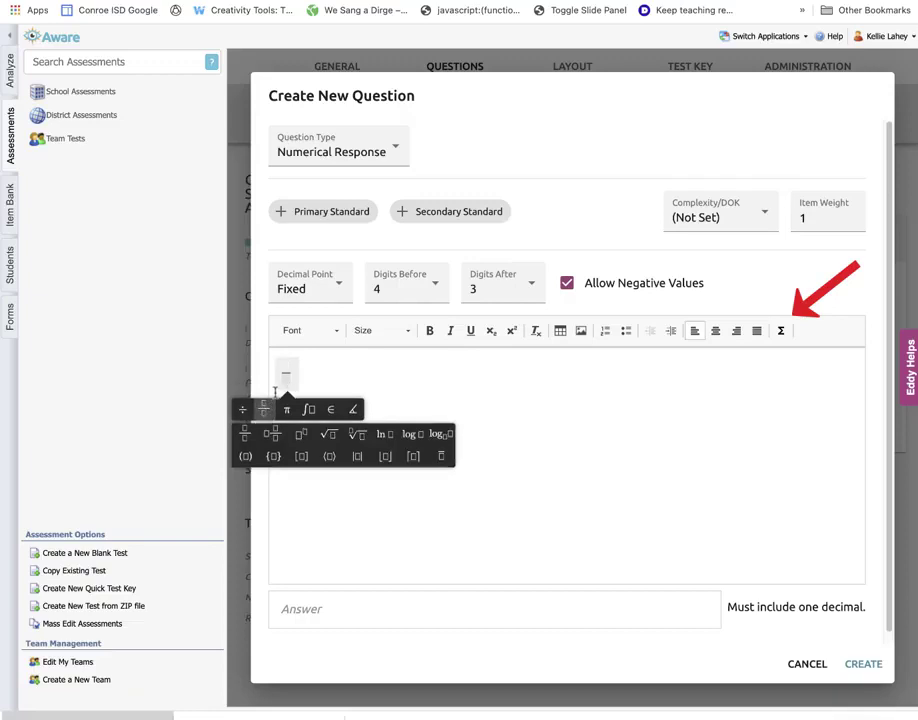
type("m/")
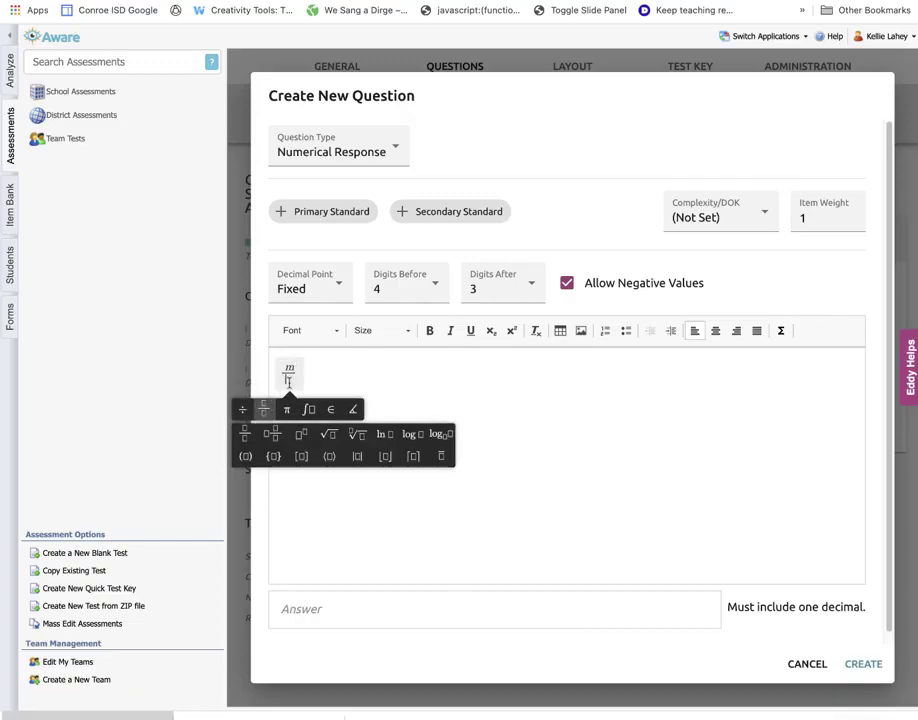
type("4")
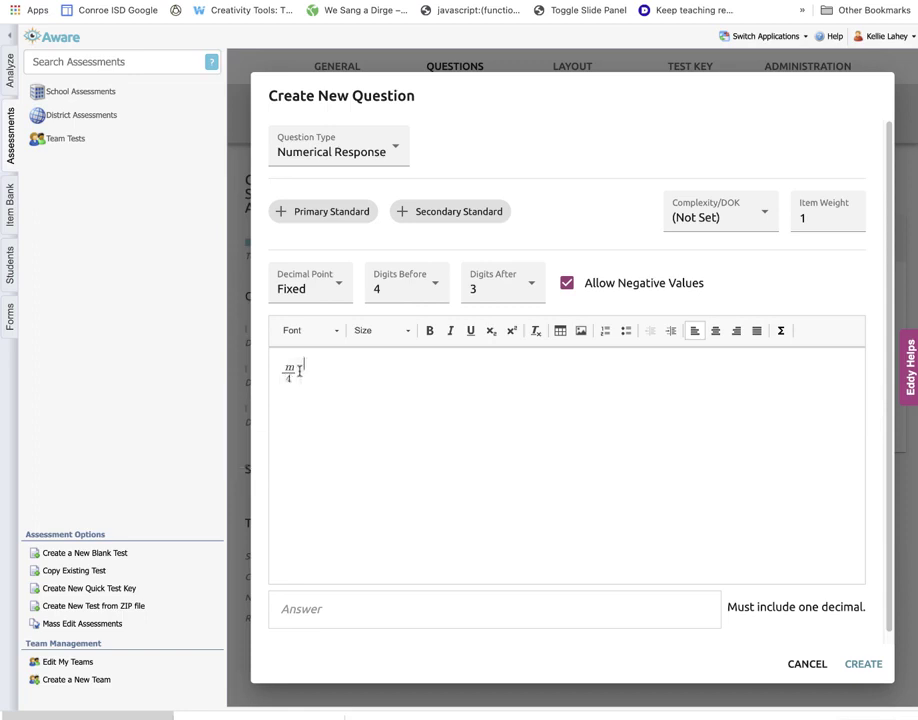
Extend the fraction in the question text with an equals sign and 32 so it reads m/4 = 32.
left_click(296, 374)
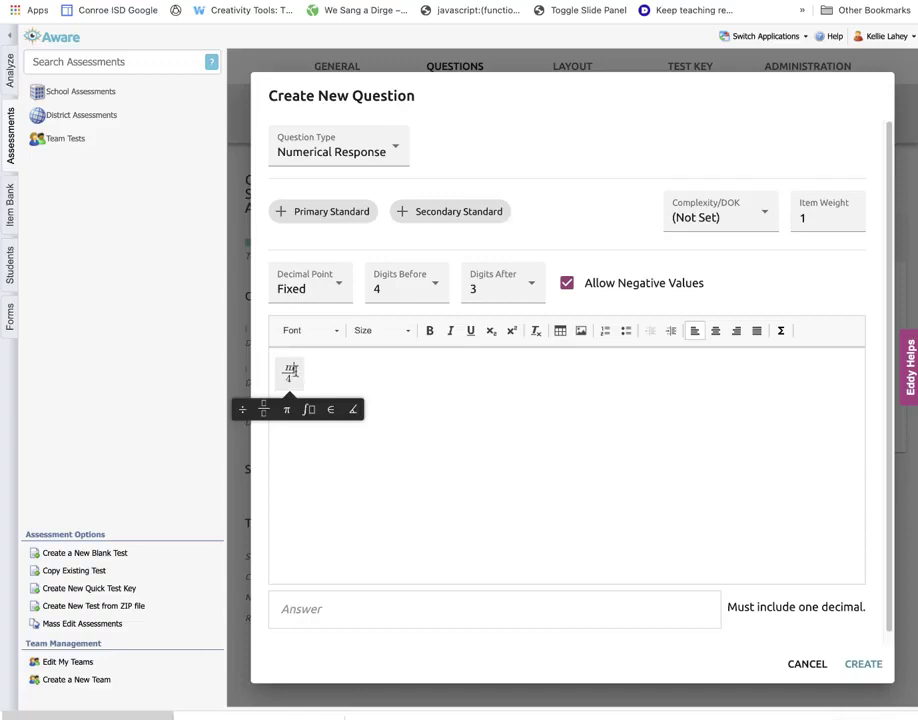
left_click(243, 410)
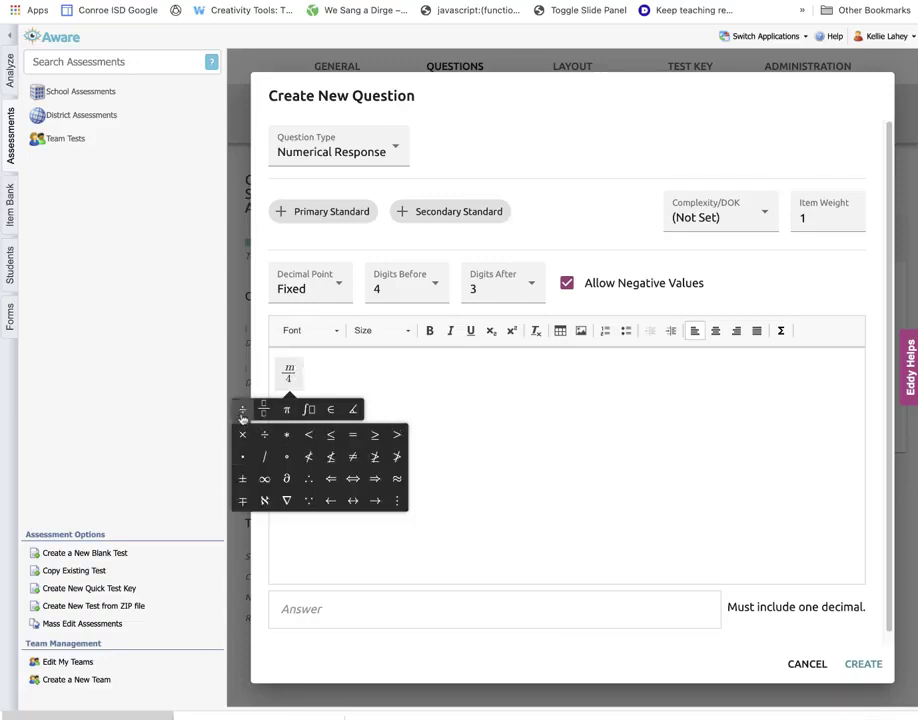
left_click(352, 435)
type("32")
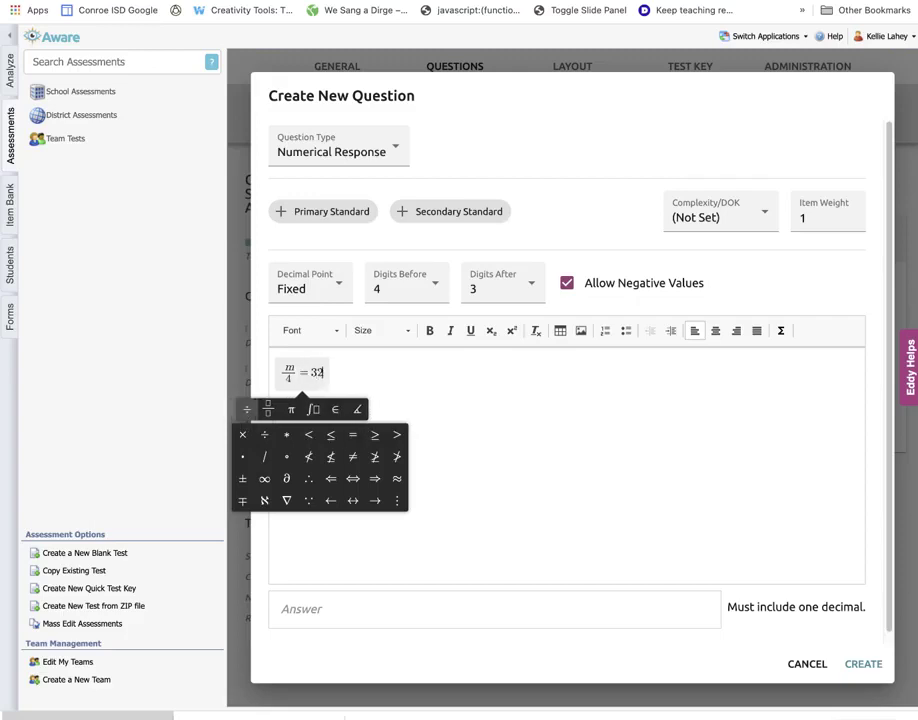
left_click(506, 424)
left_click(300, 372)
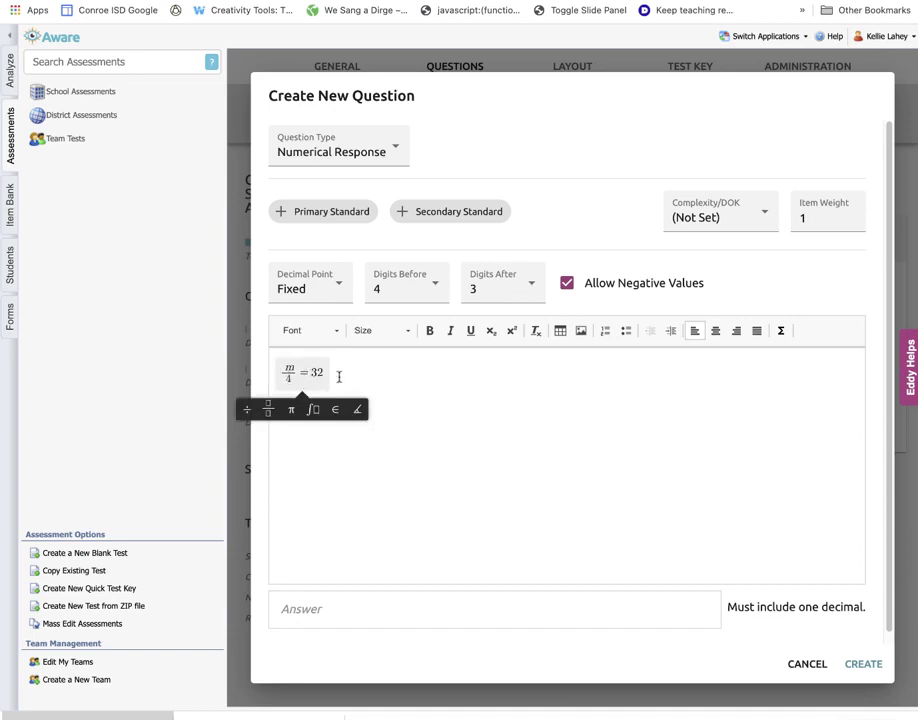
left_click(317, 374)
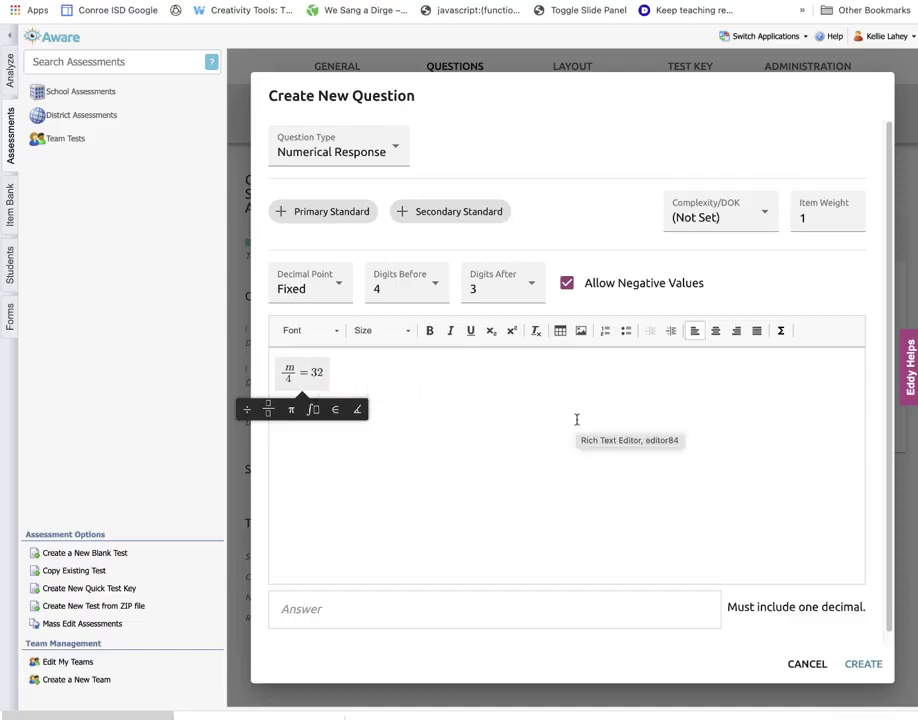
left_click(529, 413)
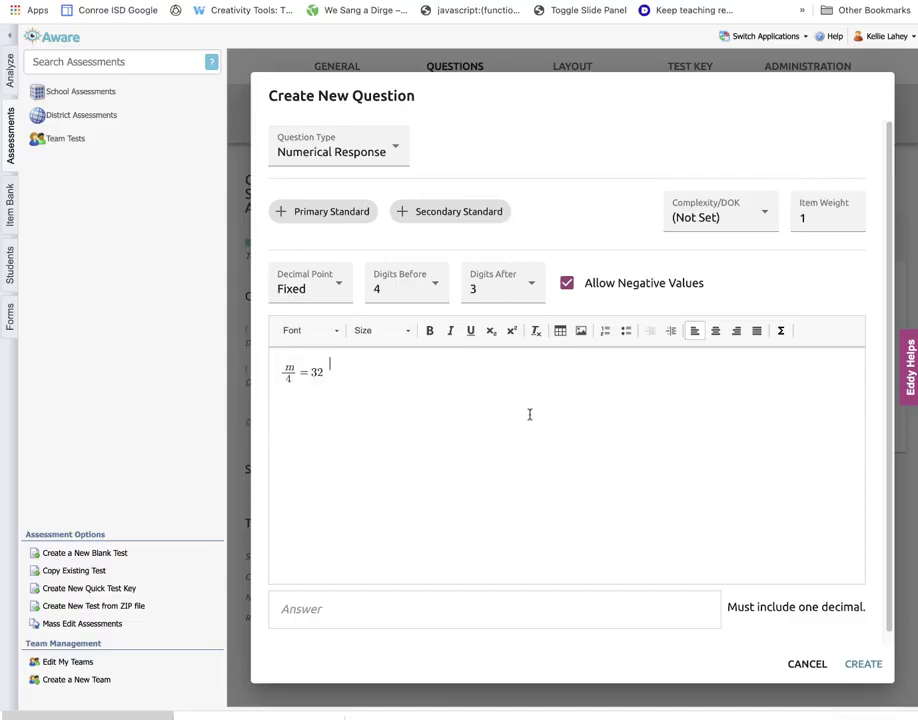
Enter 128.0 as the numerical answer and create the question.
left_click(309, 608)
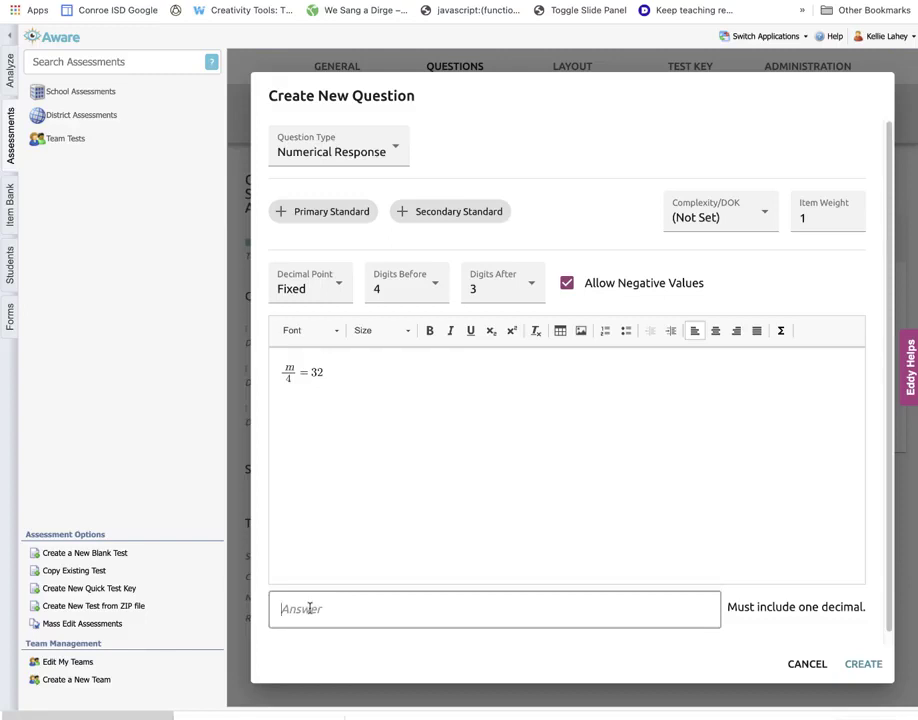
type("128.")
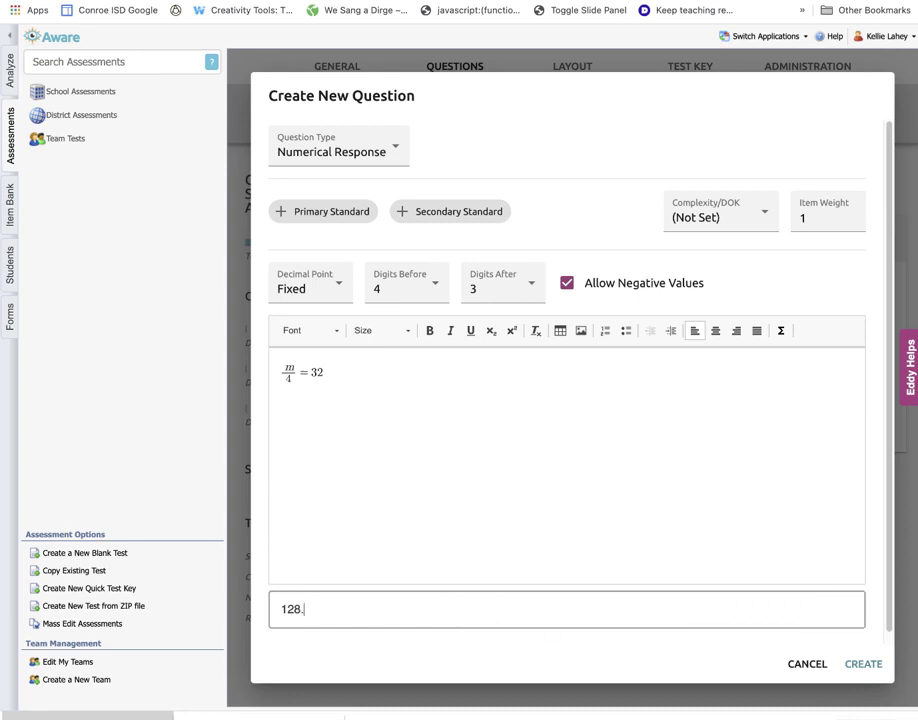
type("0")
left_click(862, 664)
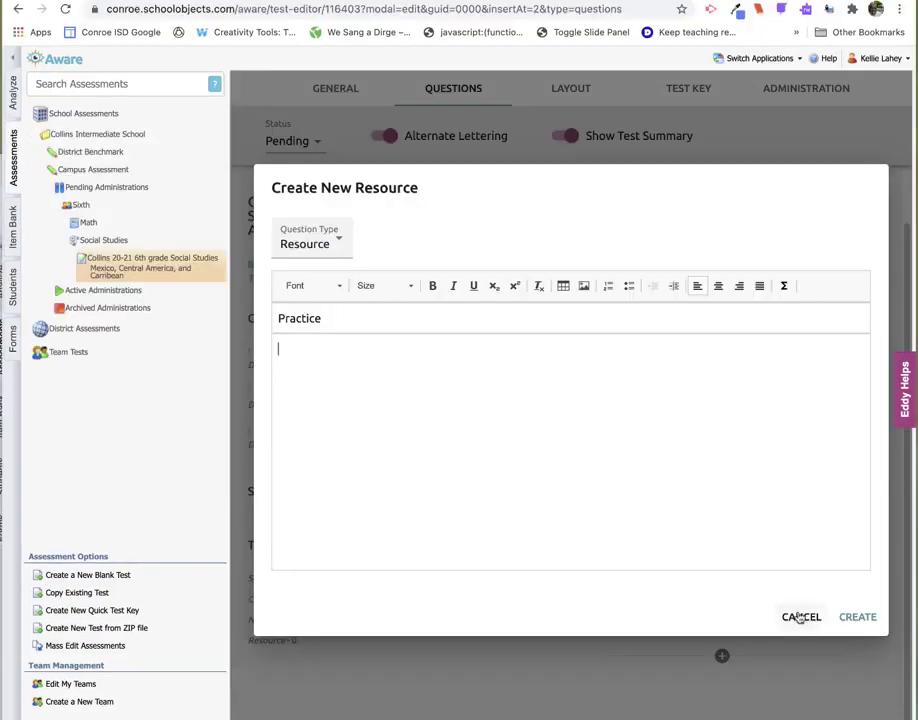
Discard the open resource draft, then add a new item below the numerical question with the question type Resource.
left_click(801, 615)
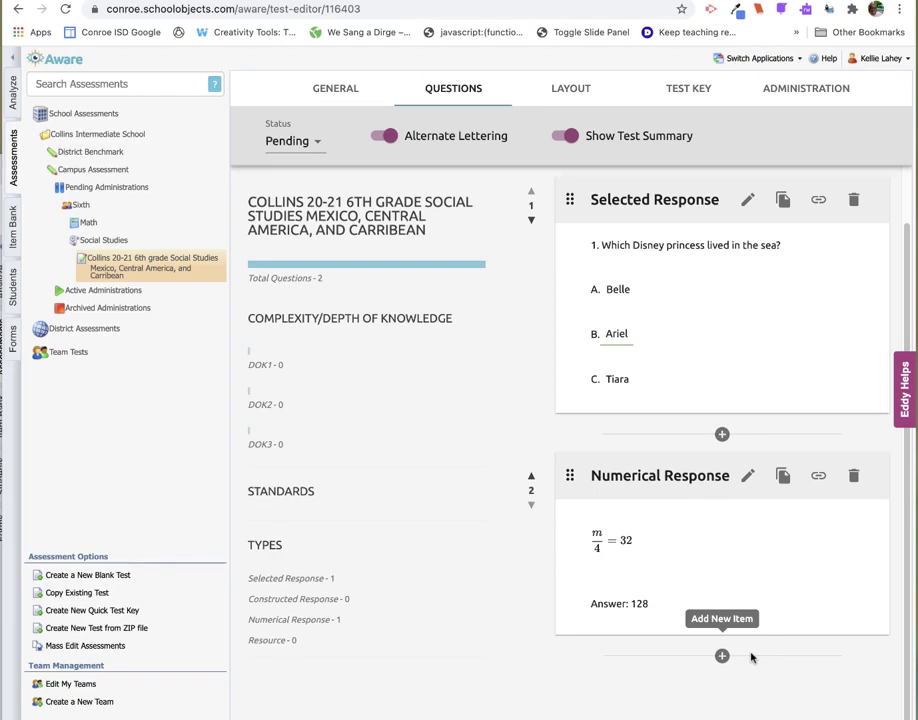
left_click(722, 656)
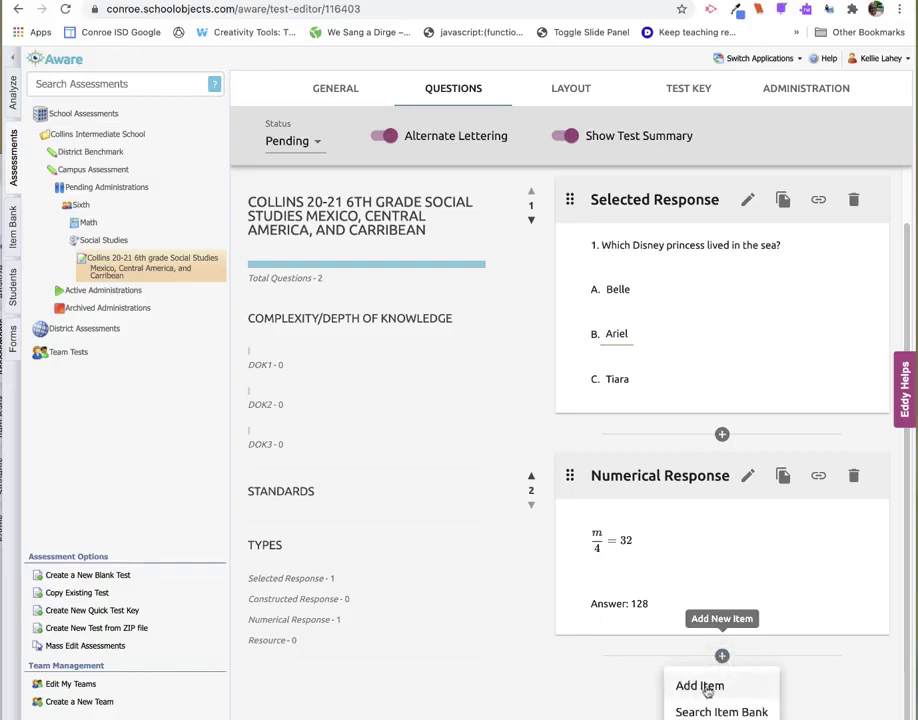
left_click(716, 691)
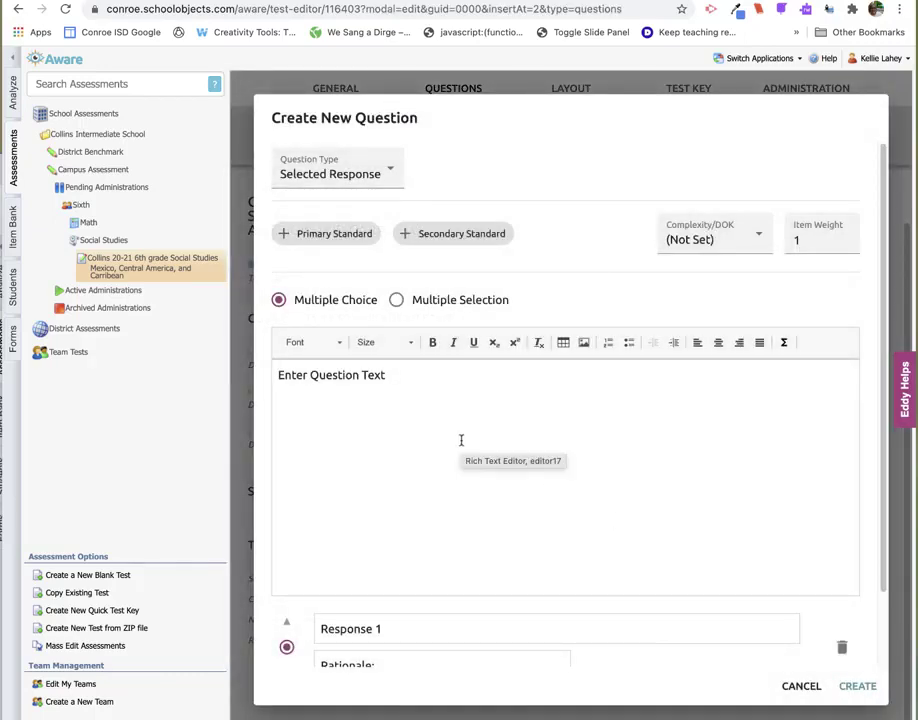
left_click(373, 172)
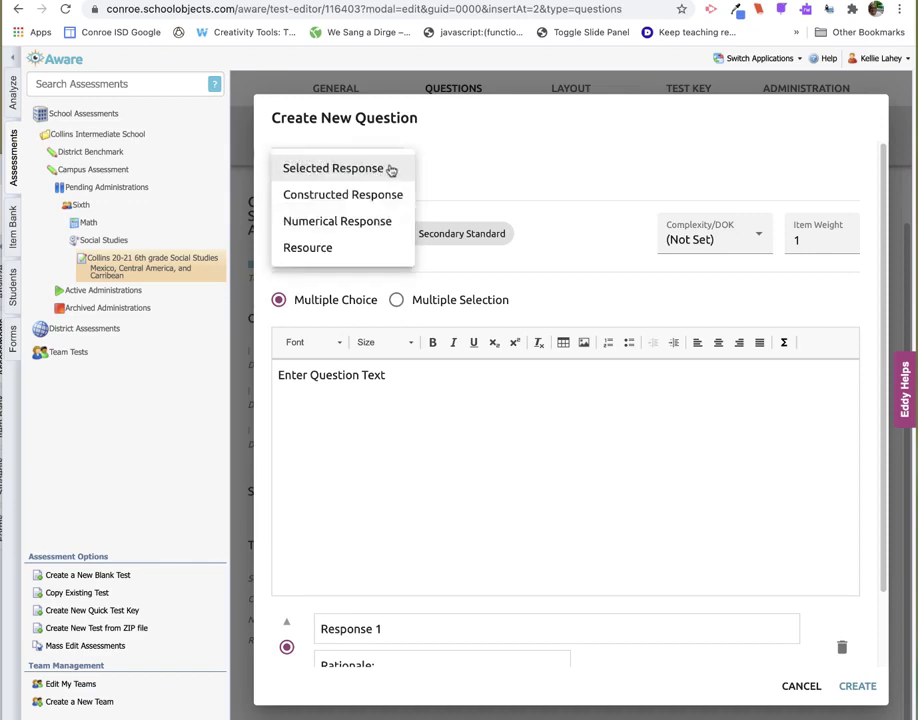
left_click(326, 249)
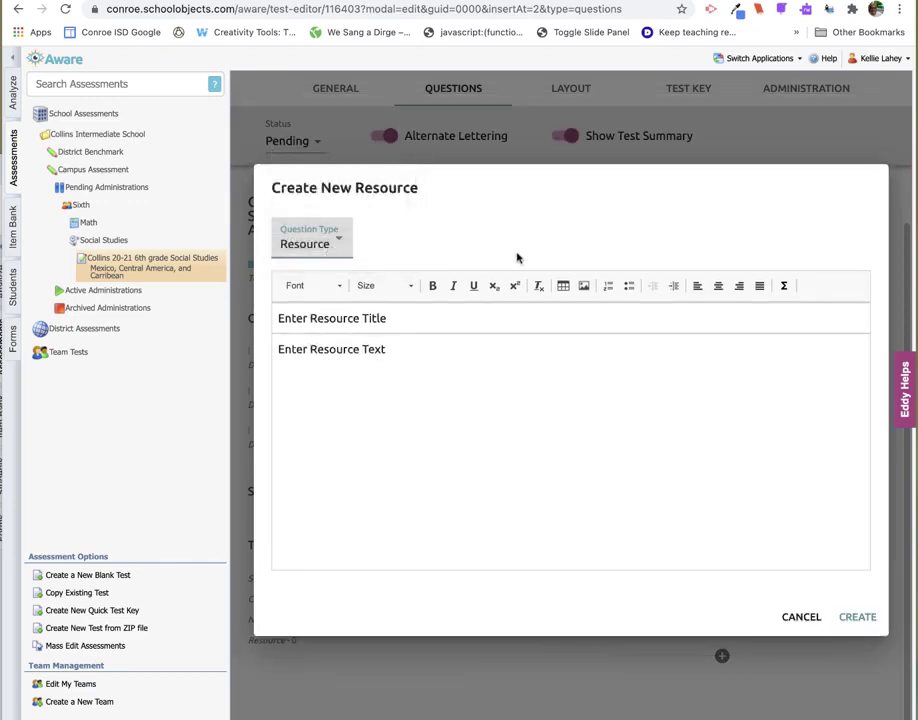
Title the resource Practice and clear the placeholder resource text.
left_click_drag(397, 320, 263, 320)
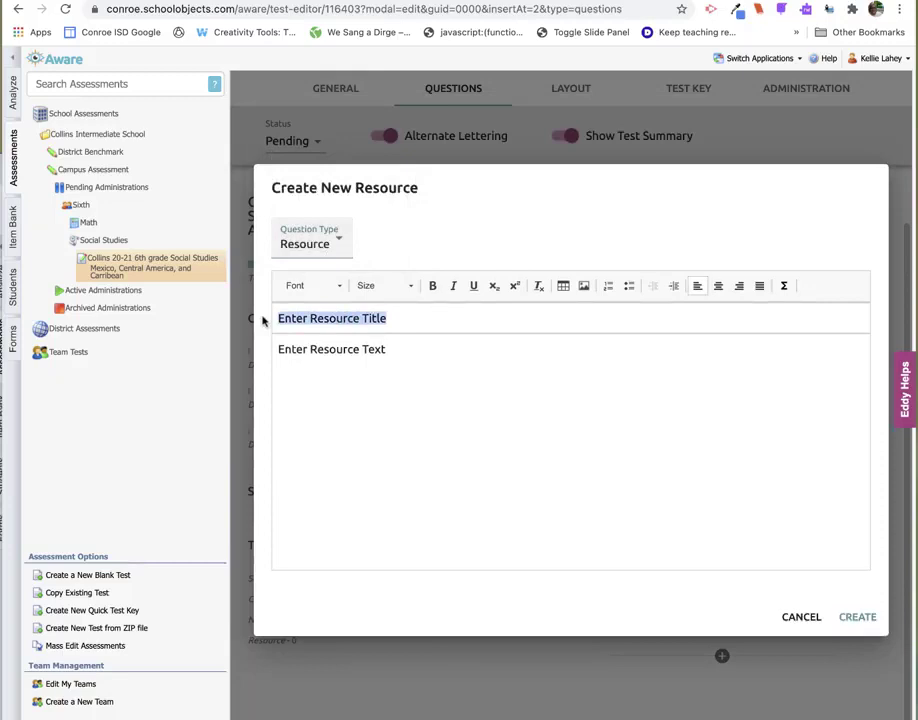
type("Pr")
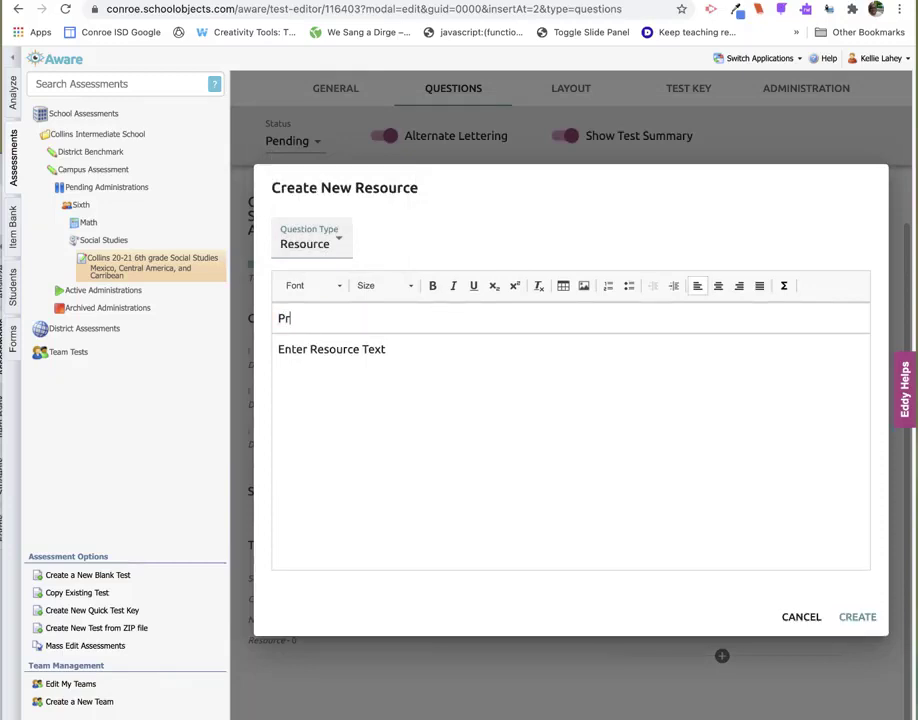
type("action")
key("BackSpace")
key("BackSpace")
type("ce")
left_click_drag(397, 354, 272, 348)
key("BackSpace")
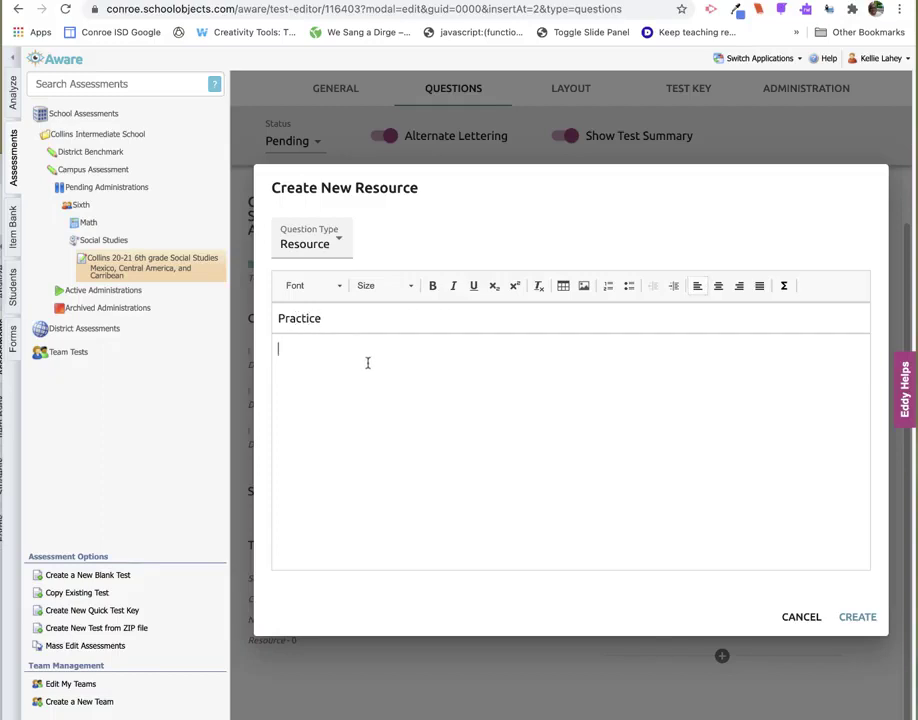
Insert the file Demo for Eduphoria from the Desktop into the resource body and create the resource.
left_click(585, 288)
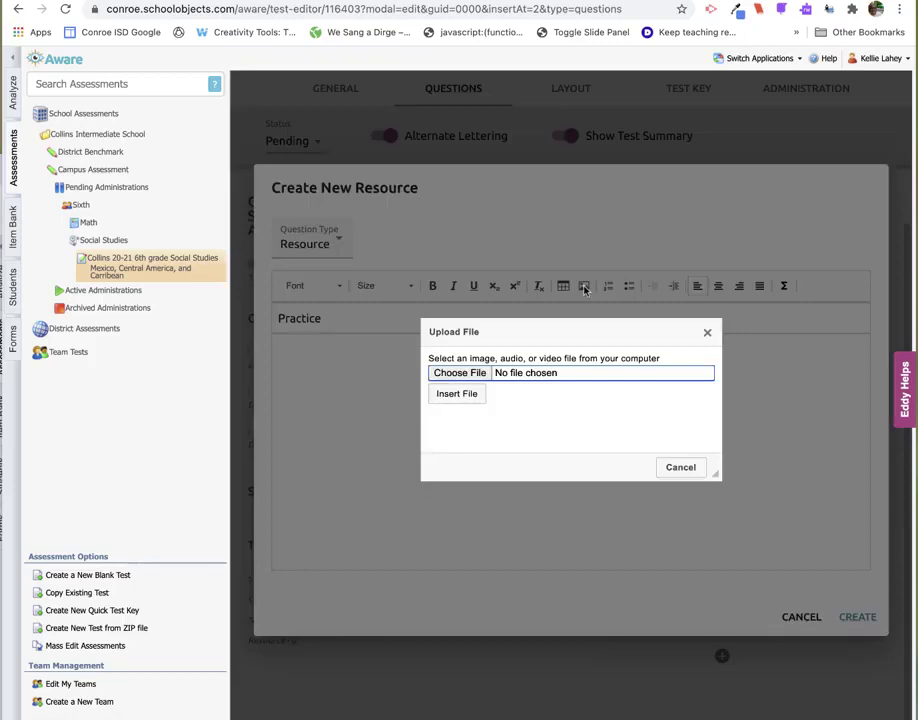
left_click(468, 375)
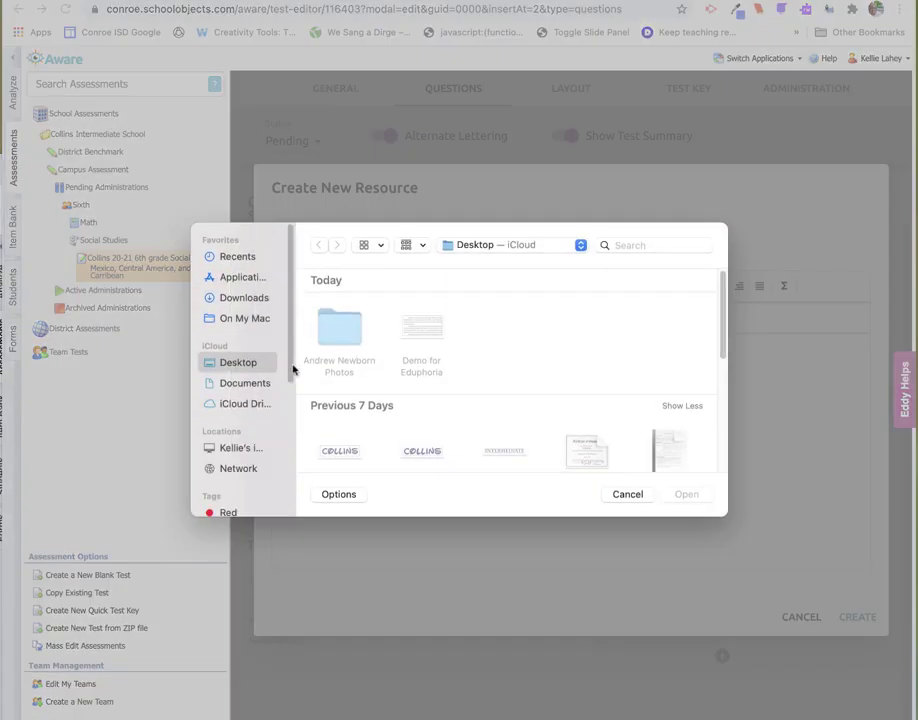
left_click(443, 341)
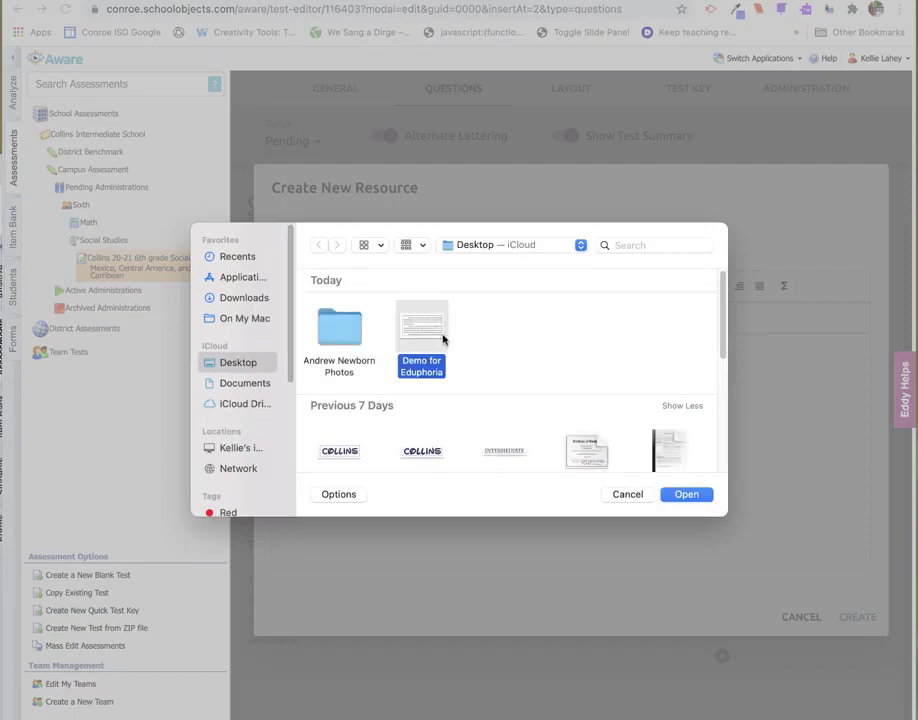
left_click(691, 497)
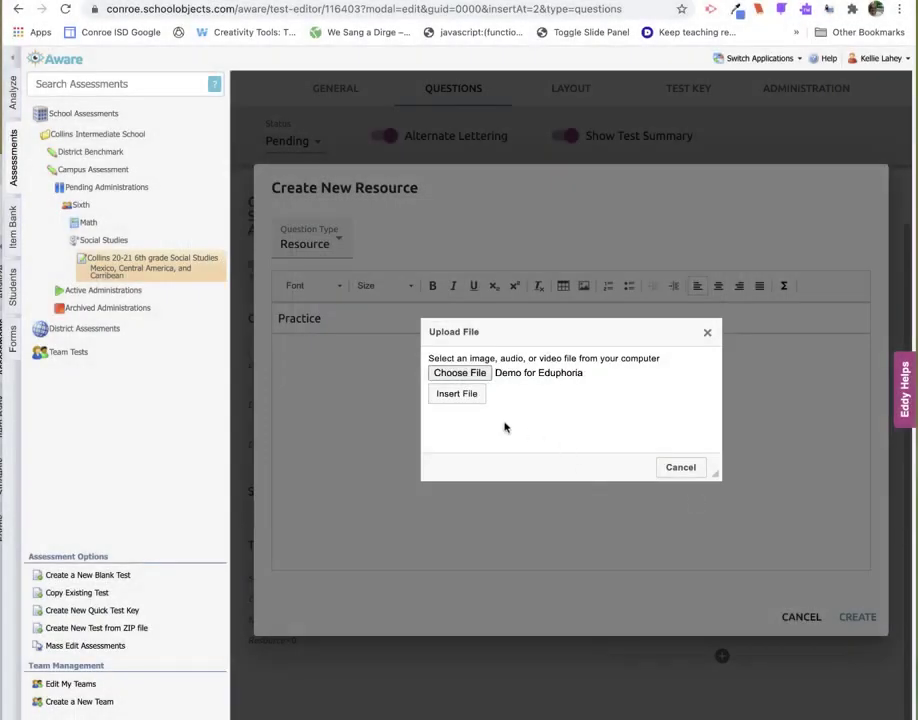
left_click(464, 398)
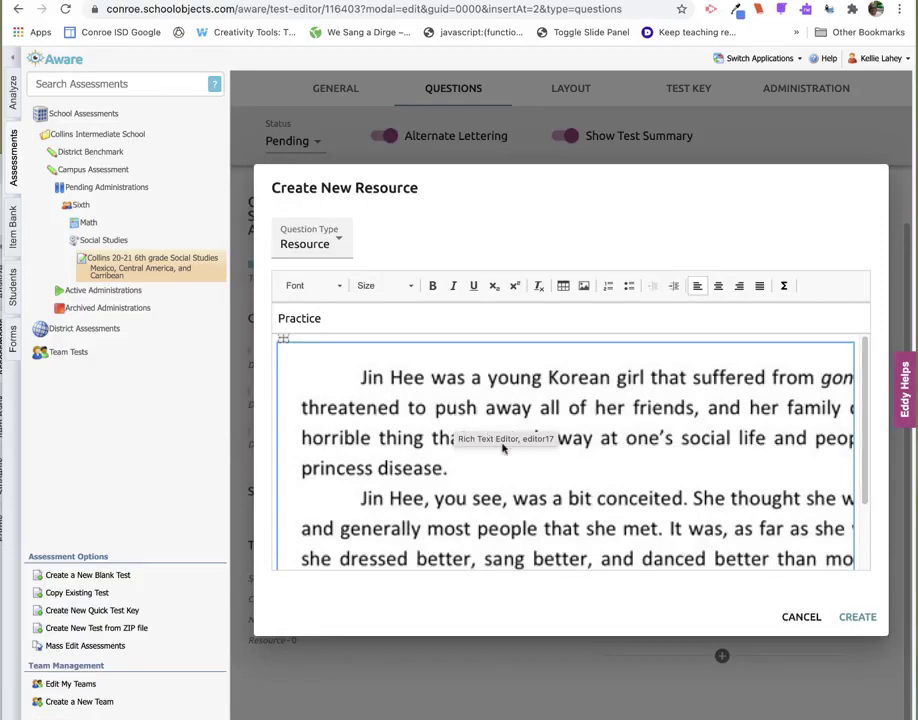
left_click(857, 617)
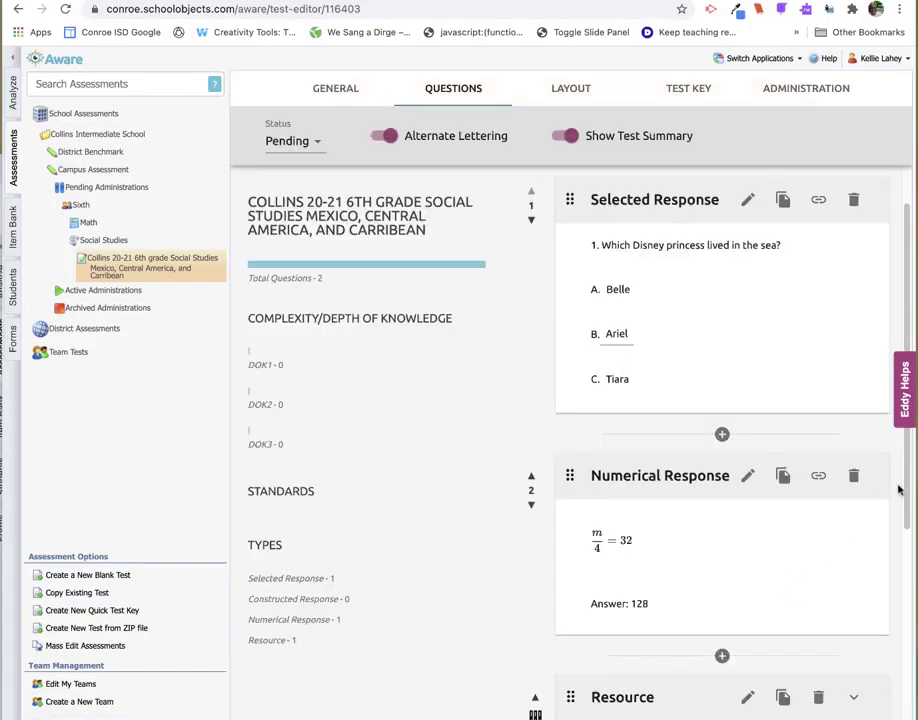
Start a new linked question under the Practice resource.
left_click_drag(908, 492, 911, 703)
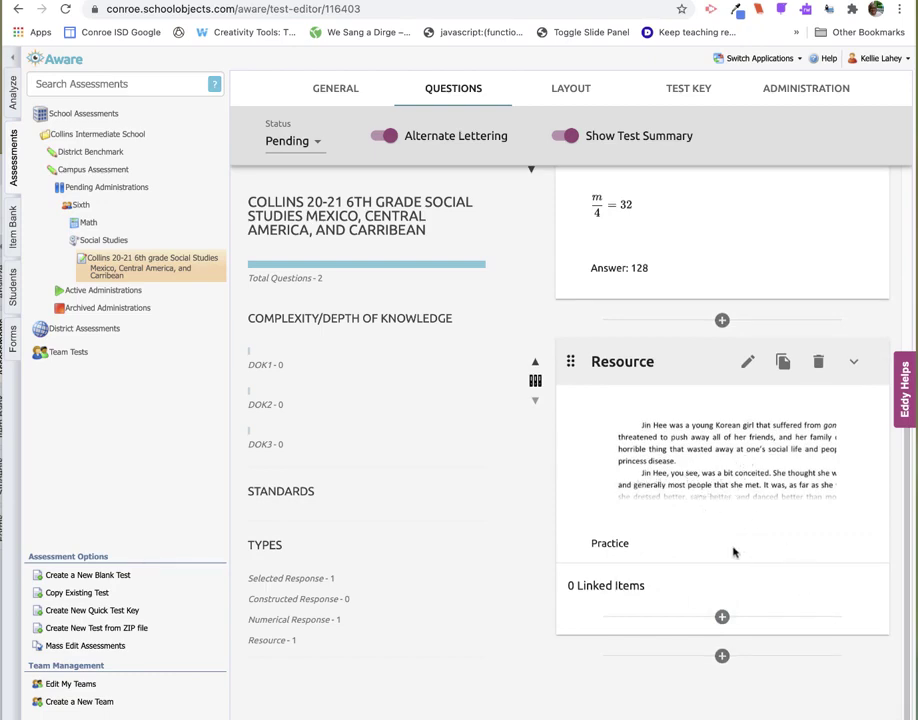
mouse_move(721, 616)
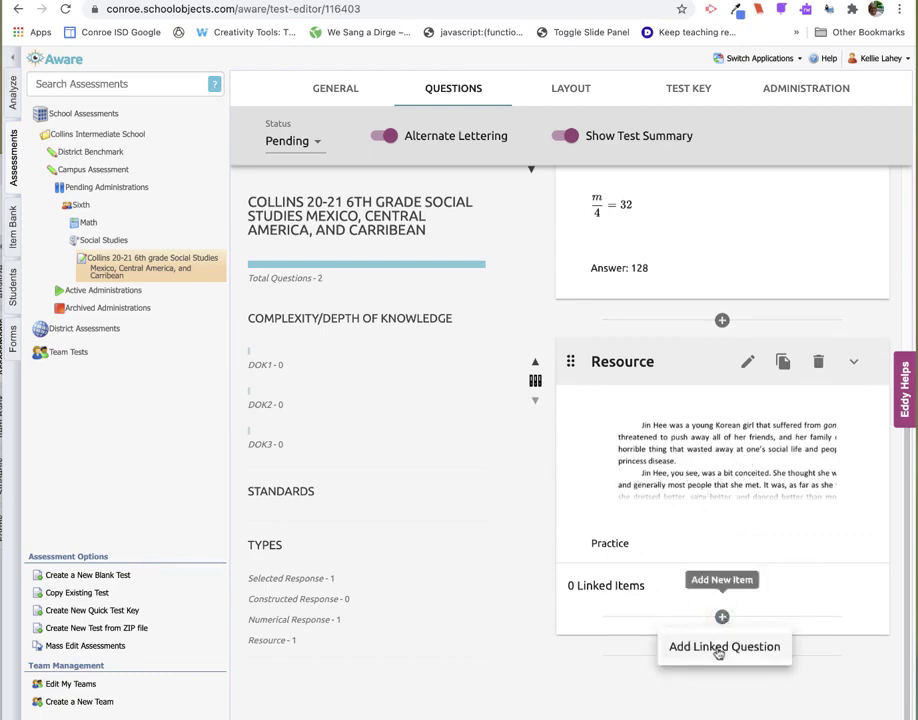
left_click(717, 650)
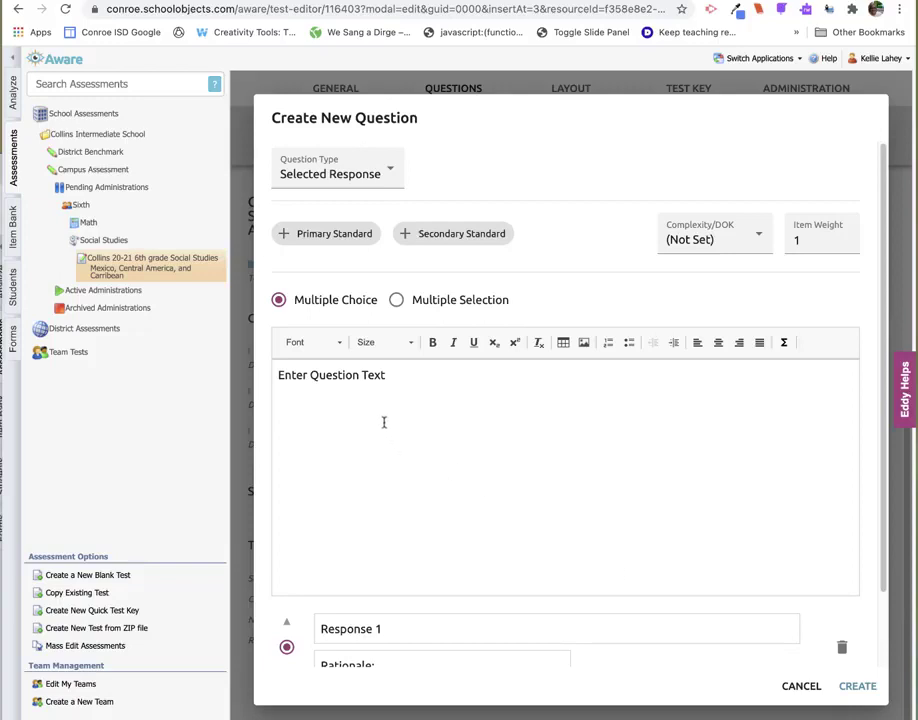